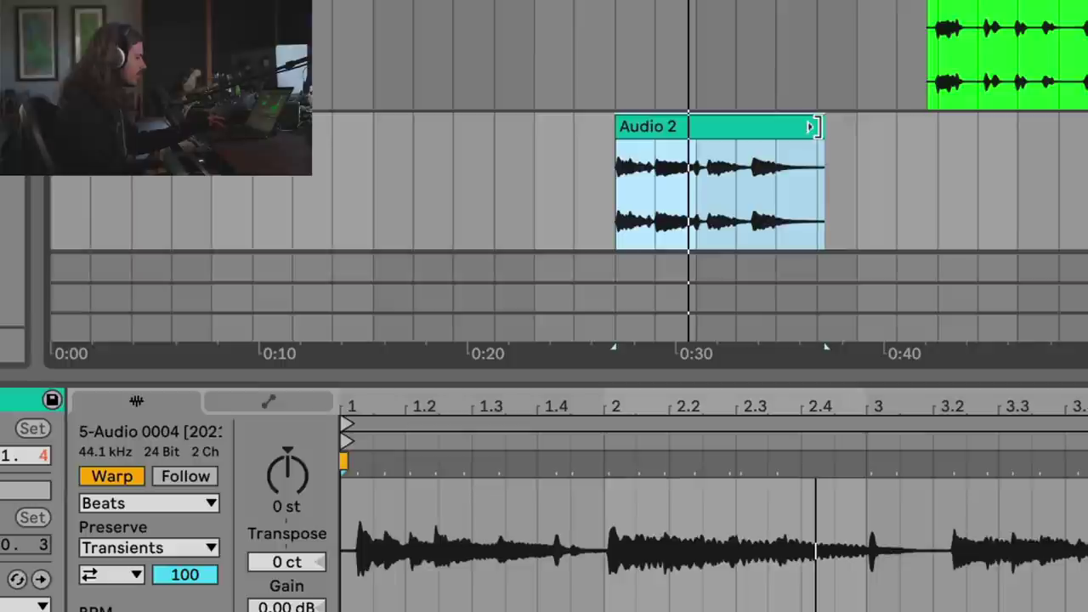
Time-stretch the Audio 2 clip so it ends at about 0:44, and play it from its start
left_click_drag(814, 126, 978, 128)
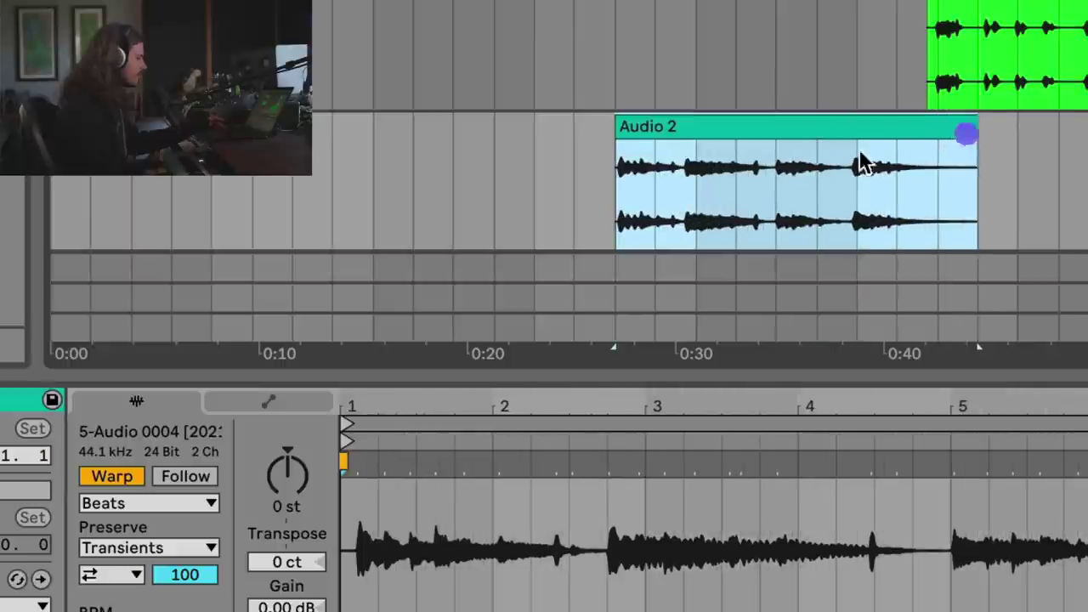
left_click(616, 199)
key("space")
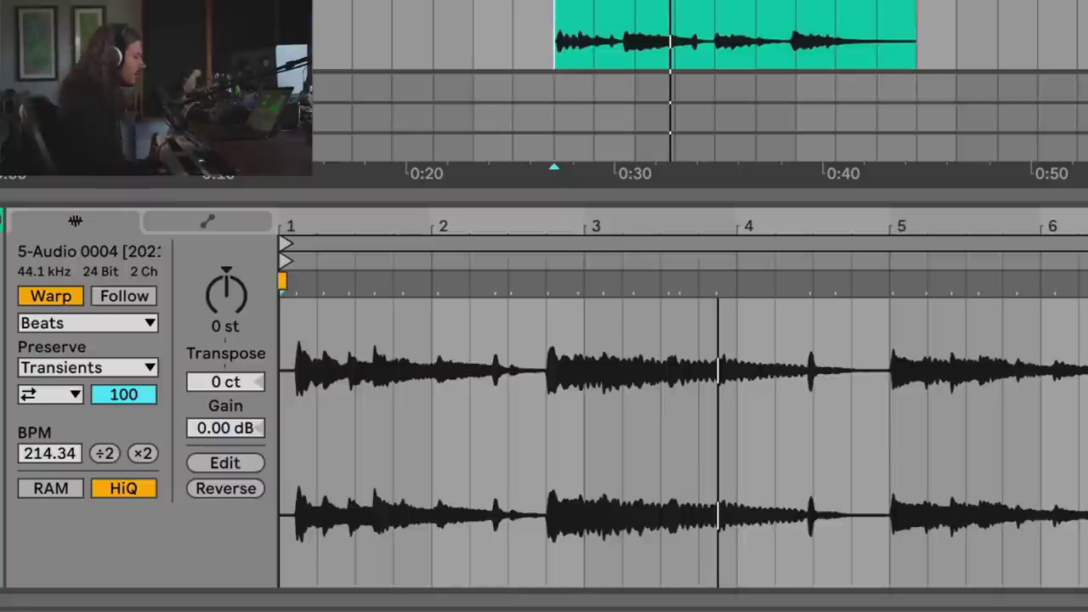
Switch the Audio 2 clip's warp mode to Texture with Flux at 0.00, and play the clip from its start
left_click(98, 328)
left_click(120, 391)
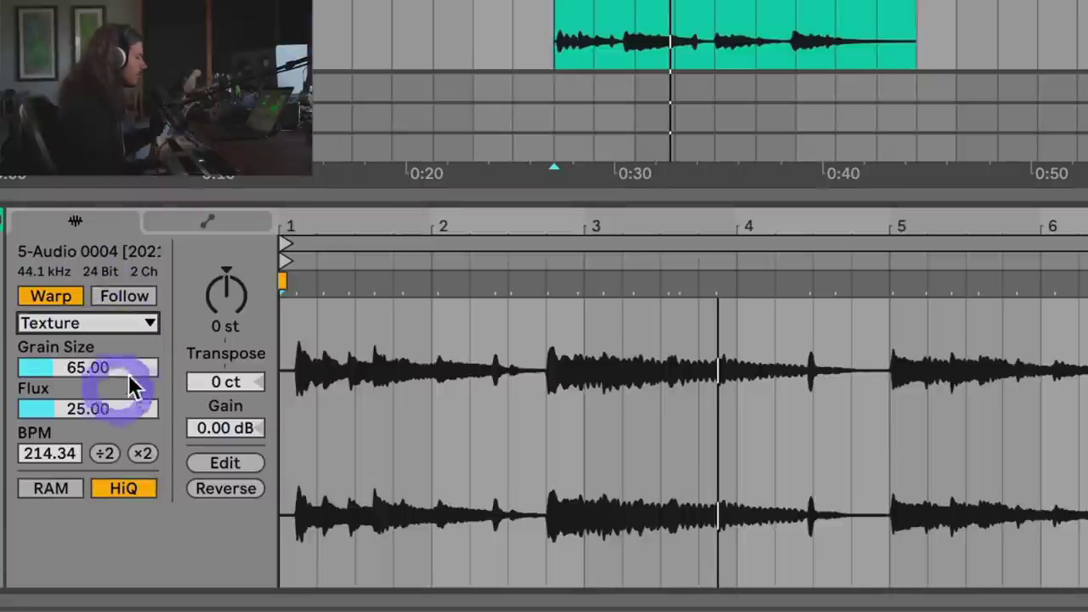
left_click_drag(113, 411, 113, 450)
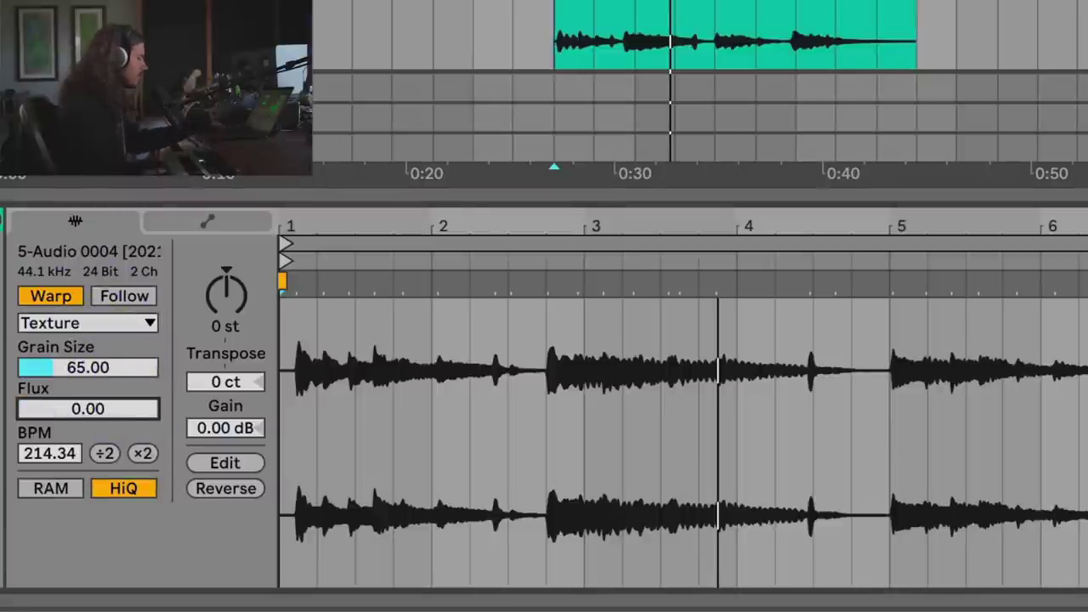
left_click(562, 15)
key("space")
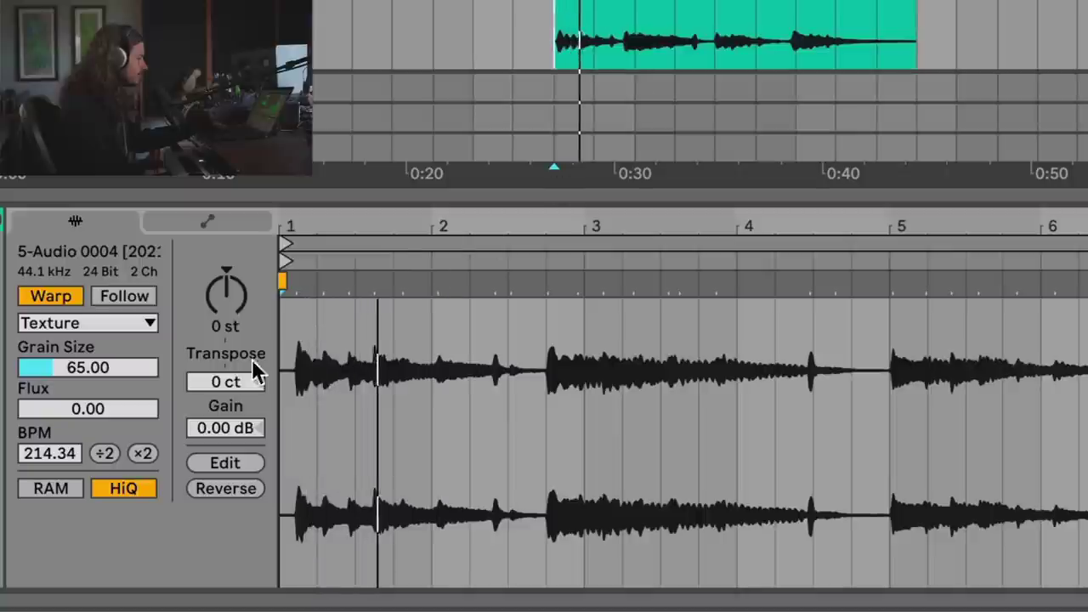
key("space")
Undo the Flux, warp mode and stretch changes on the Audio 2 clip
key("super+z")
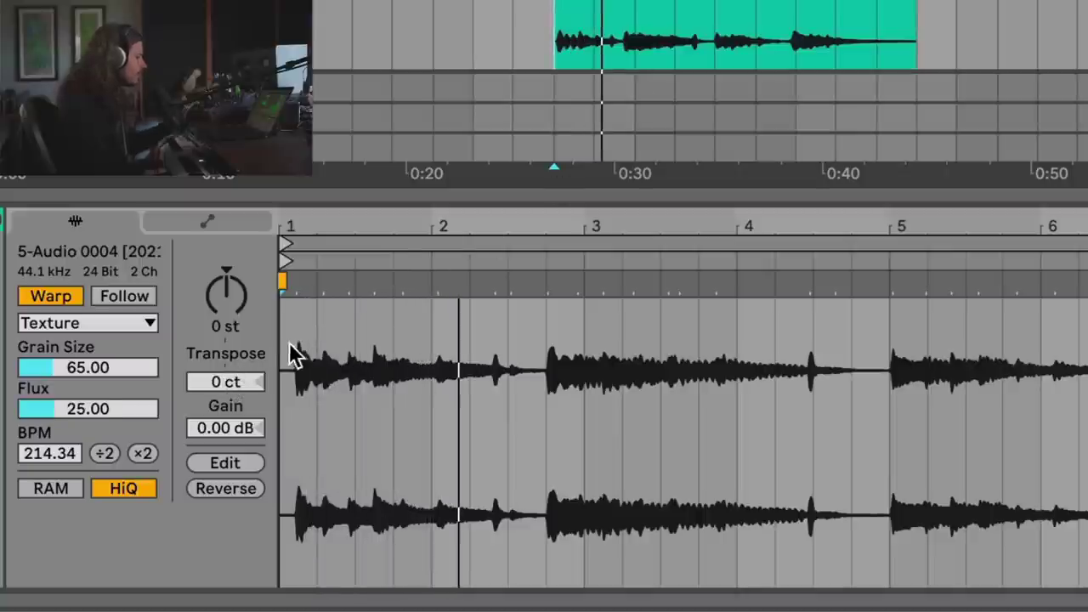
key("super+z")
key("super+z")
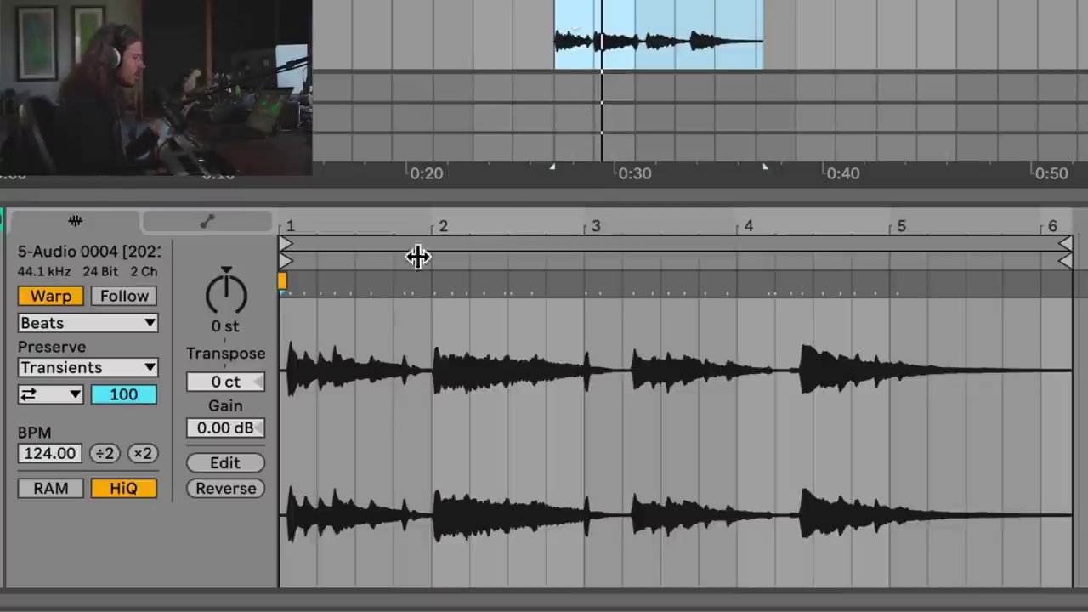
Try moving a warp marker near bar 2 of the Audio 2 clip to a later position, and undo it
left_click_drag(434, 283, 489, 289)
key("super+z")
key("super+z")
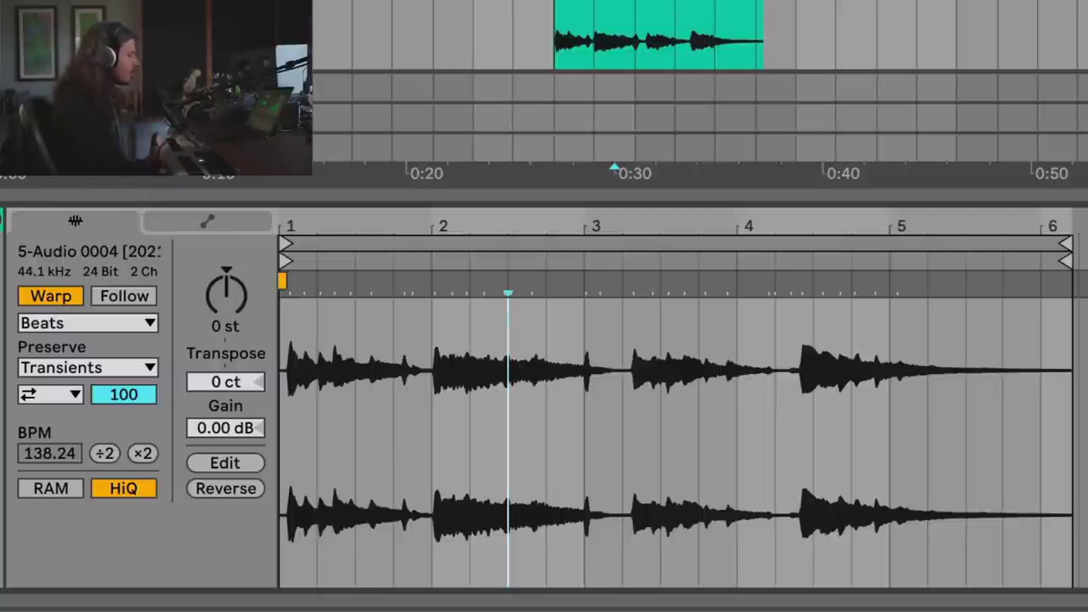
Insert a new MIDI track below the Acoustic track
scroll(659, 36, "down", 1)
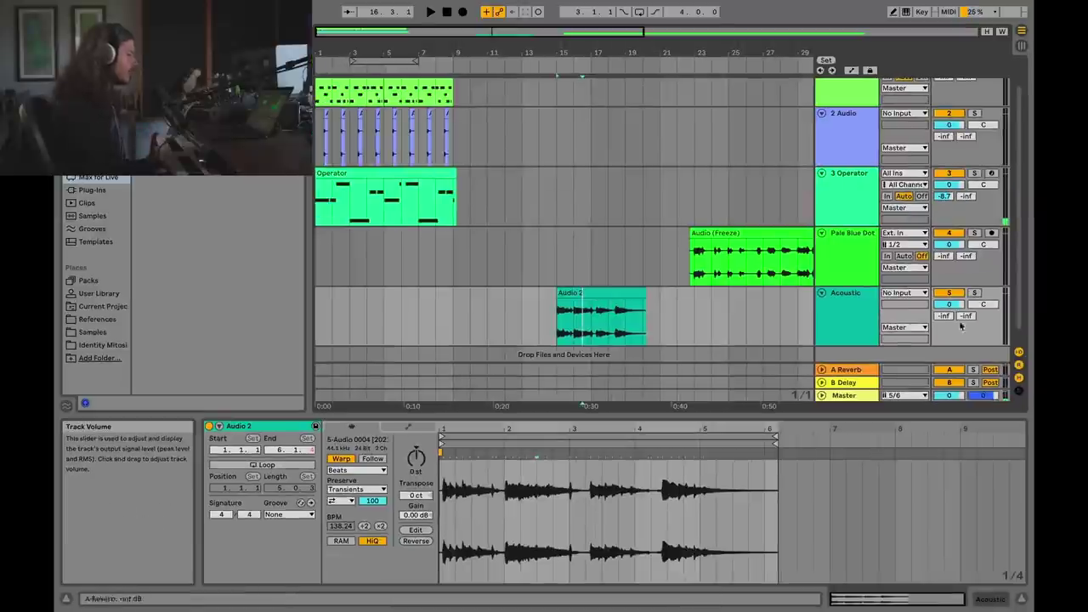
right_click(858, 308)
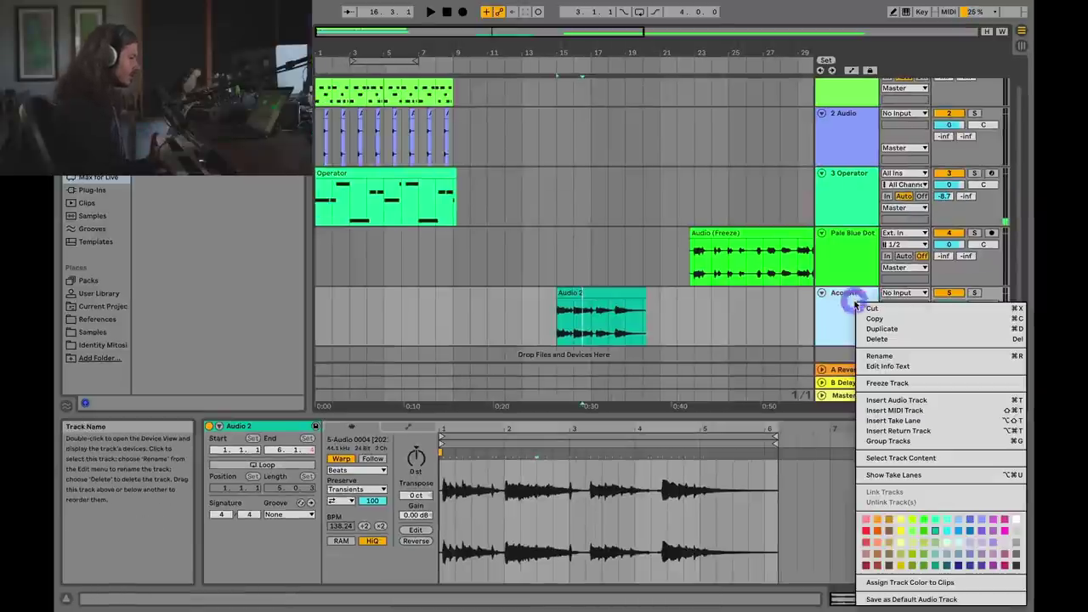
left_click(890, 410)
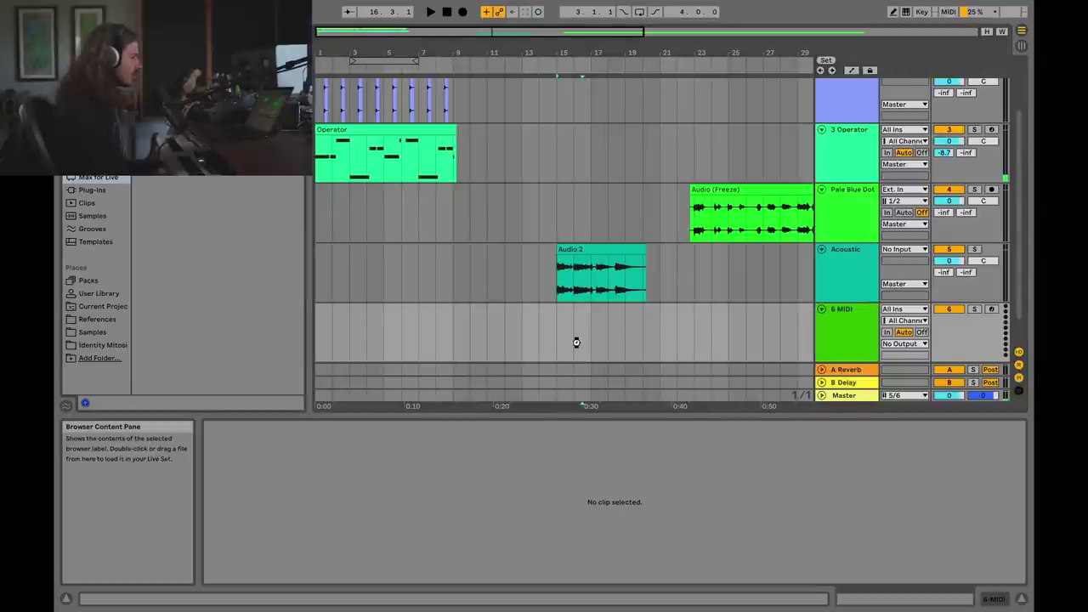
Load Granulator II onto the new MIDI track and use the Audio 2 clip as its sample
left_click_drag(576, 342, 577, 344)
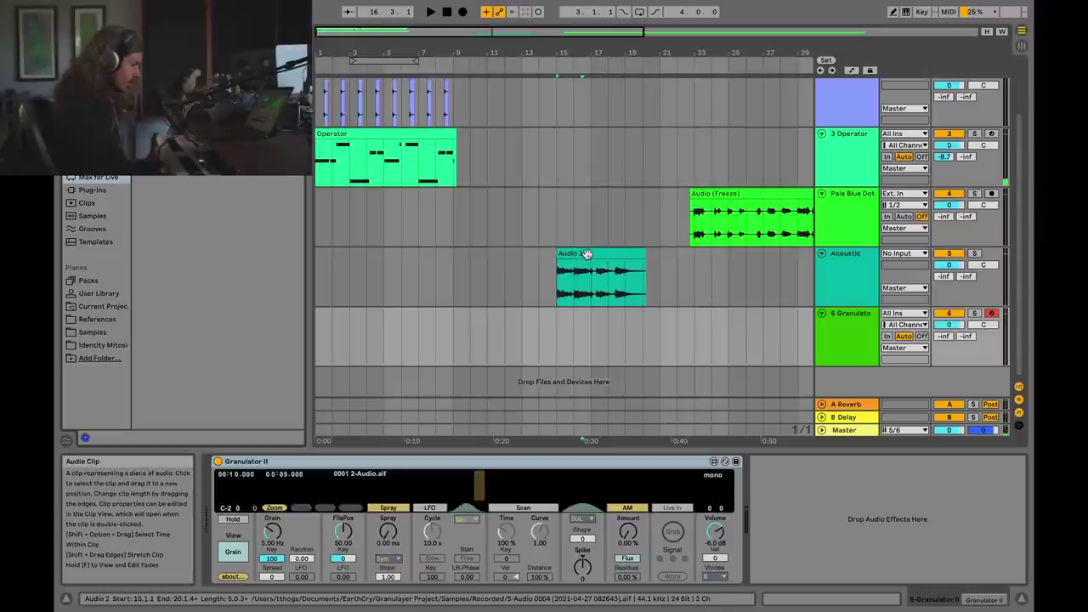
left_click_drag(587, 253, 457, 486)
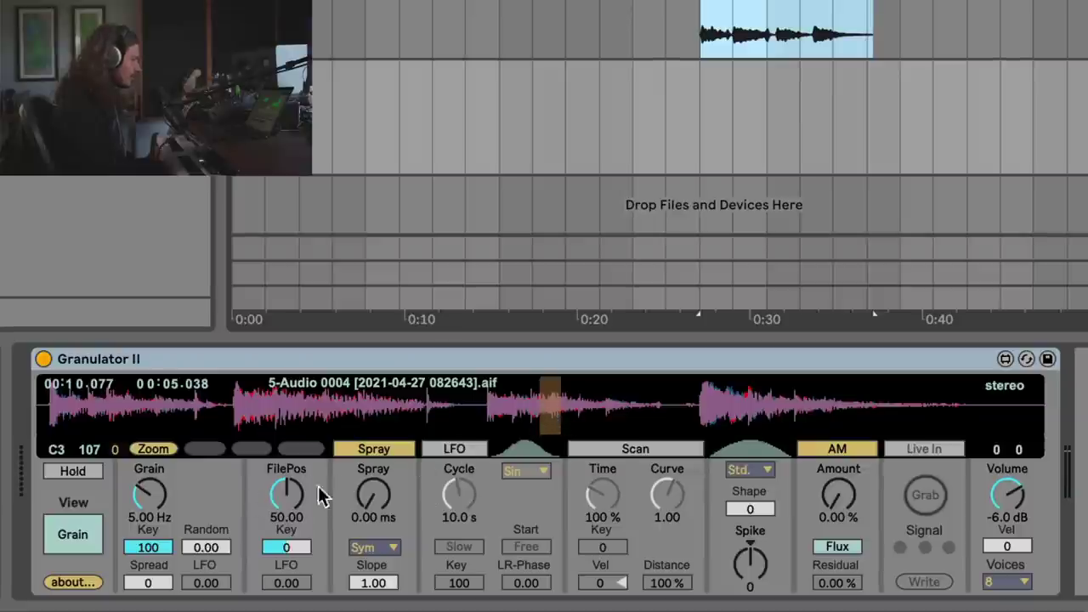
Set Granulator II's Grain rate to 2.07 Hz and its FilePos to 1.57
left_click_drag(290, 491, 291, 511)
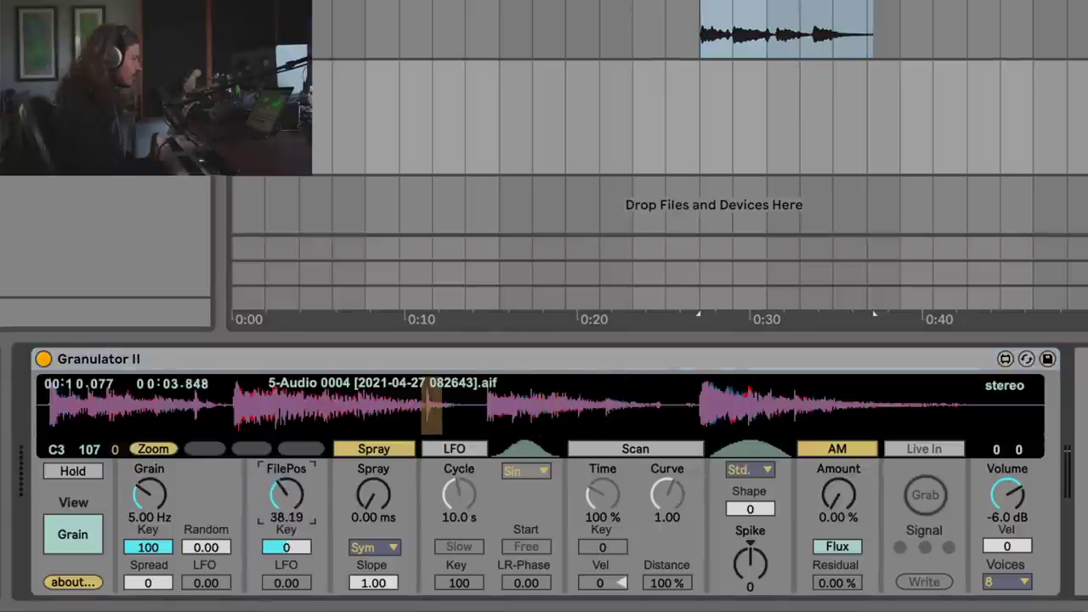
double_click(291, 493)
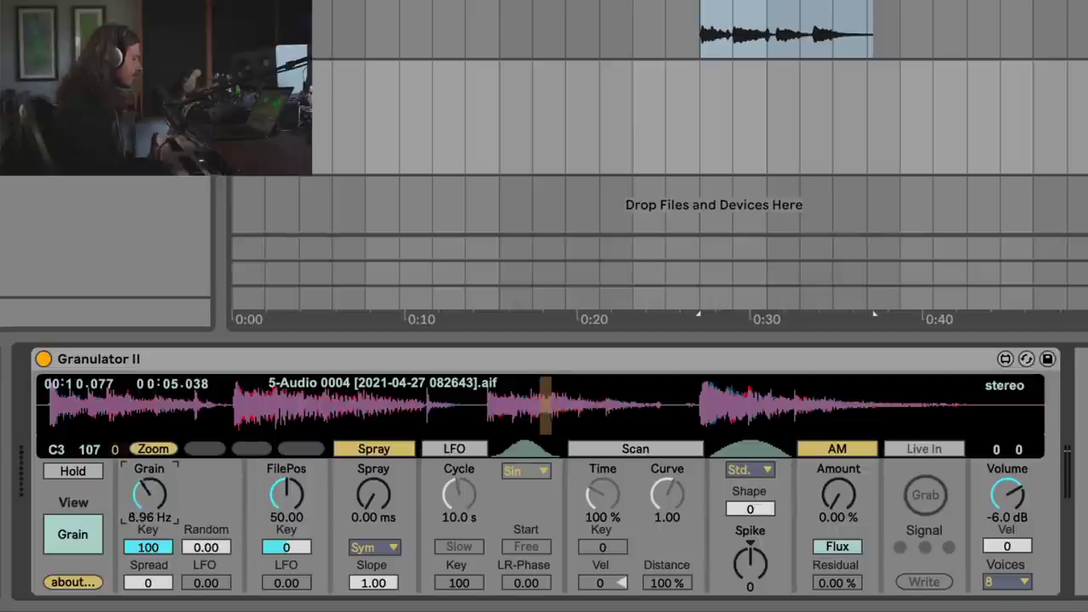
left_click_drag(149, 493, 198, 507)
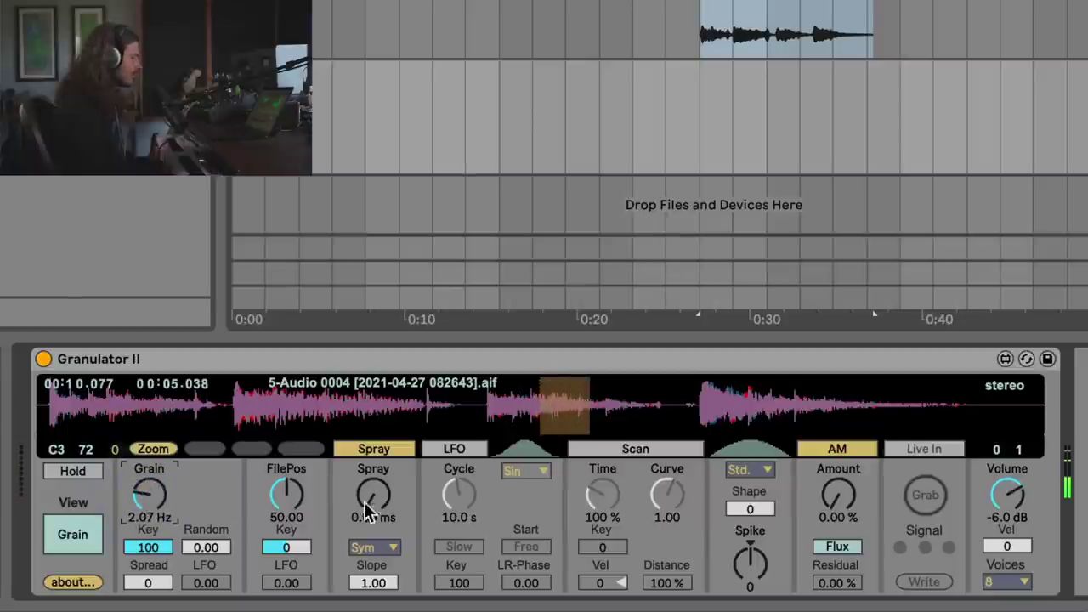
left_click_drag(287, 495, 287, 538)
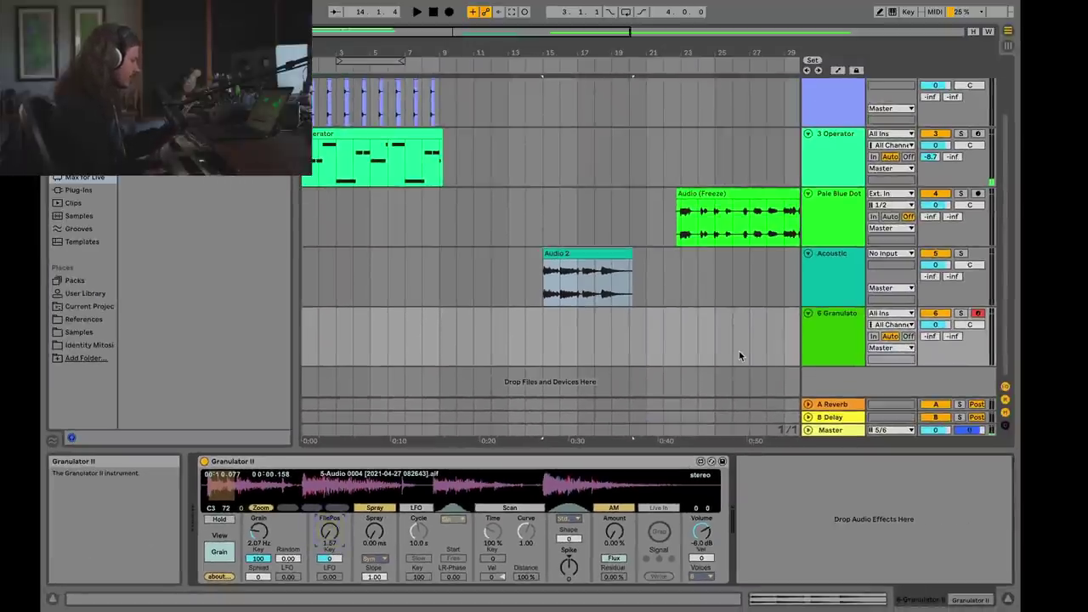
Show track automation in the arrangement, with the FilePos envelope displayed on the Granulator track
key("a")
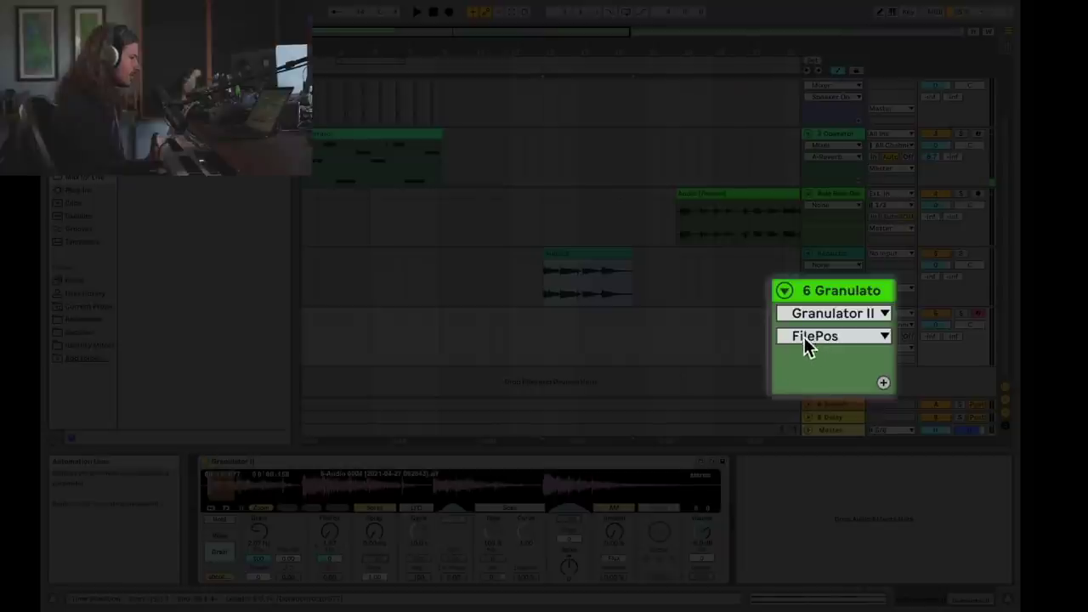
left_click(839, 72)
left_click(839, 73)
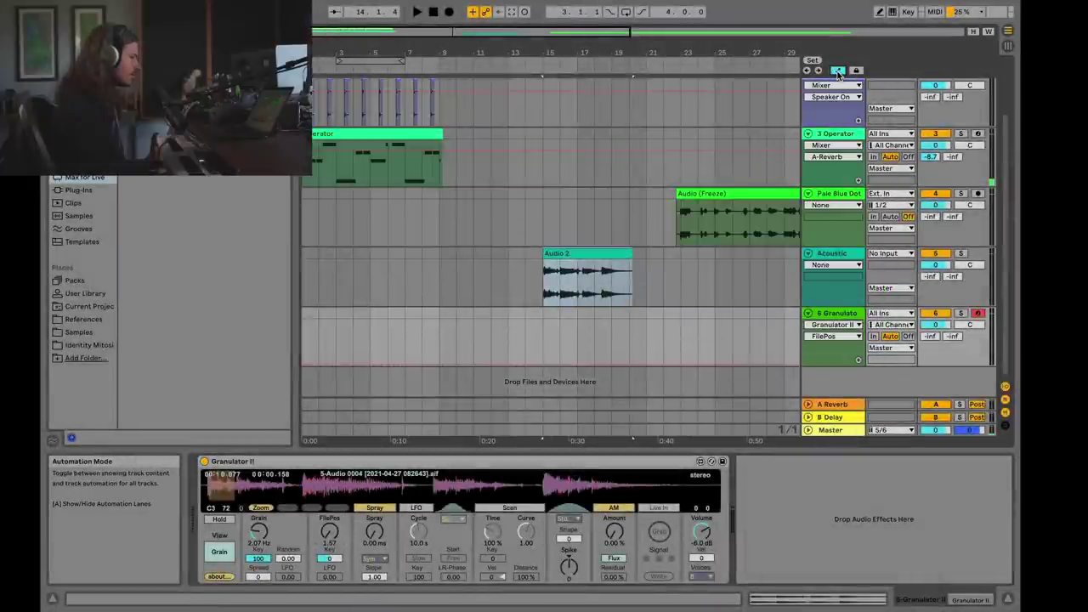
left_click(839, 72)
left_click(839, 72)
left_click(838, 72)
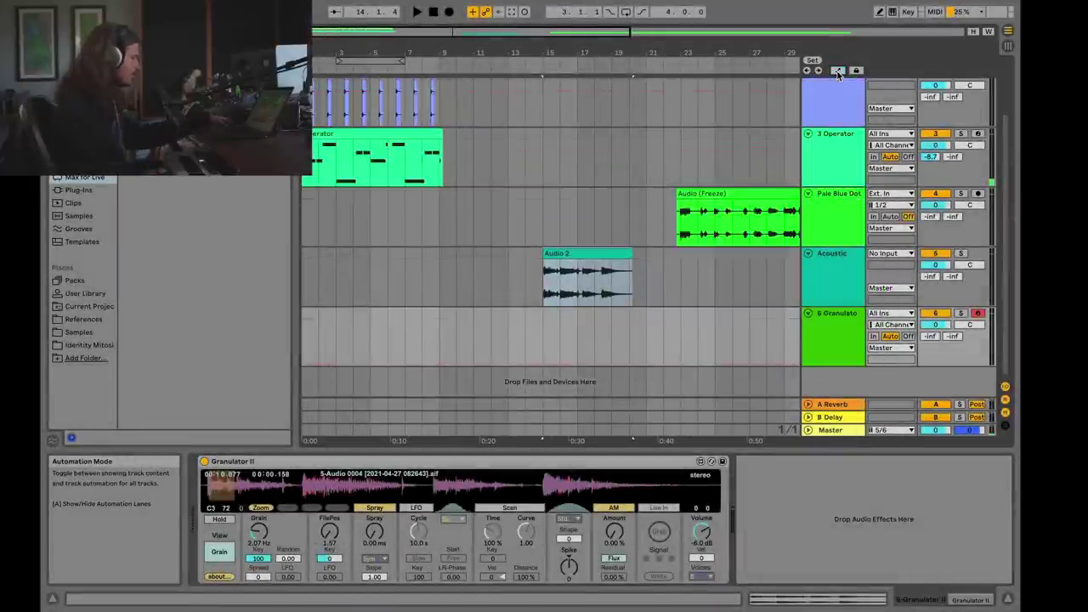
left_click(838, 72)
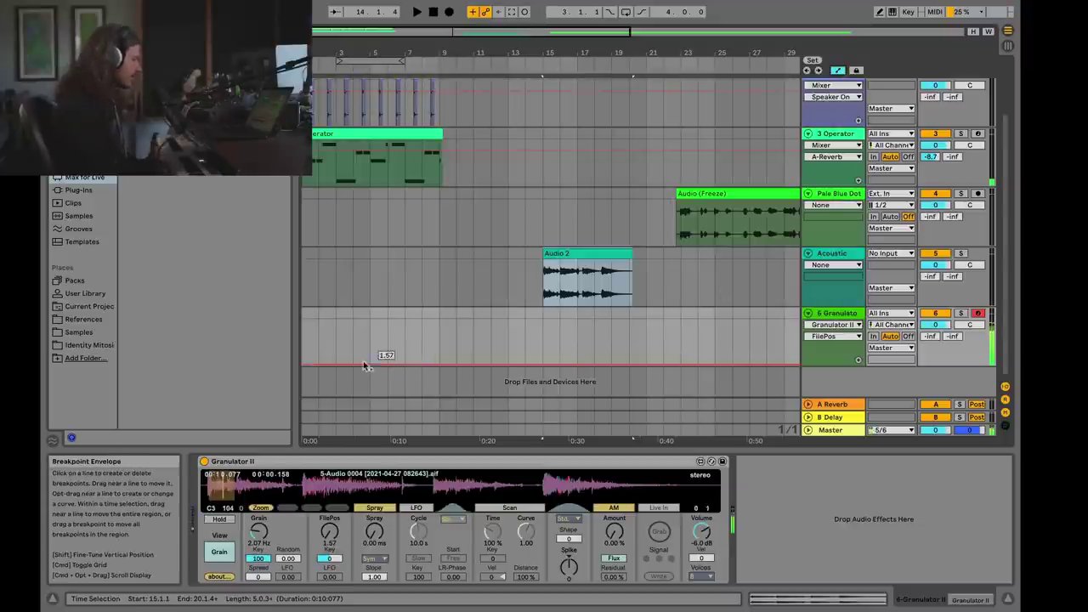
Try a FilePos automation ramp from 1.57 at bar 9 up to 34.41, play it, and clear it again
left_click_drag(543, 37, 535, 37)
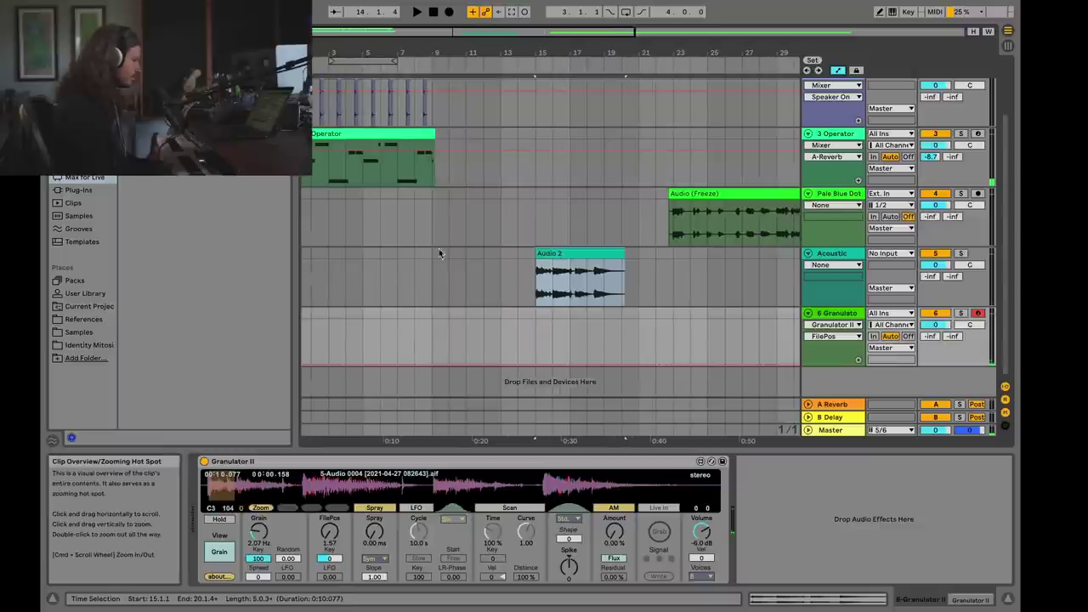
left_click(433, 365)
left_click_drag(445, 366, 444, 352)
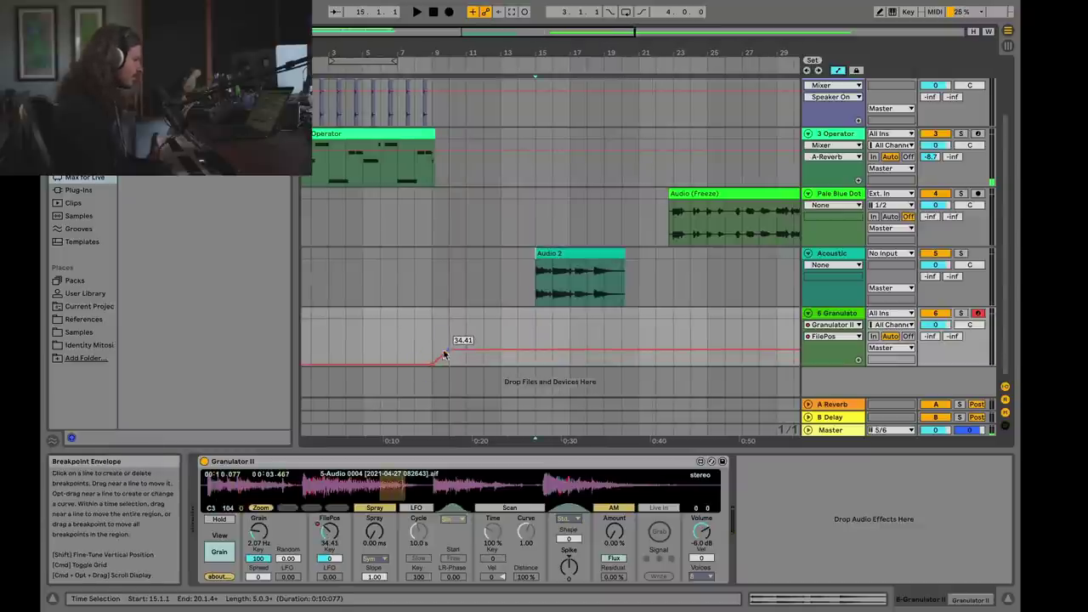
left_click(436, 349)
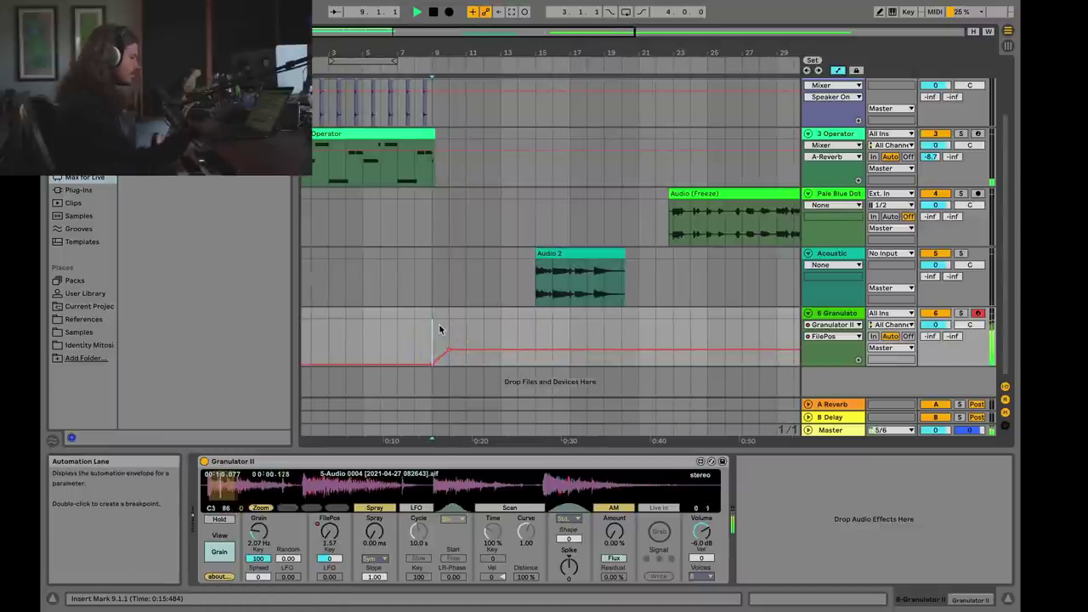
key("space")
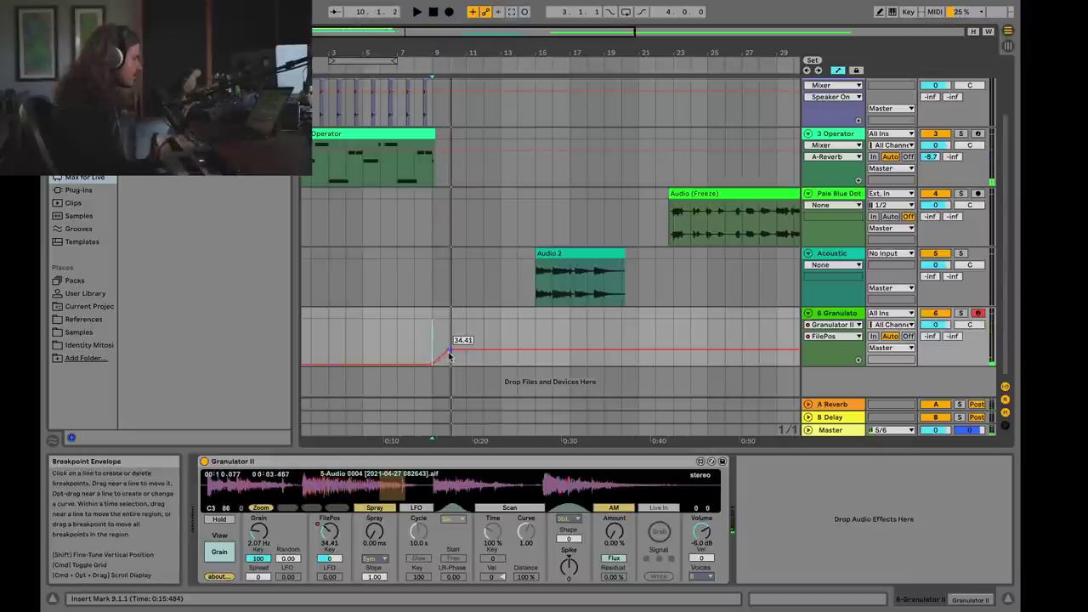
left_click(450, 350)
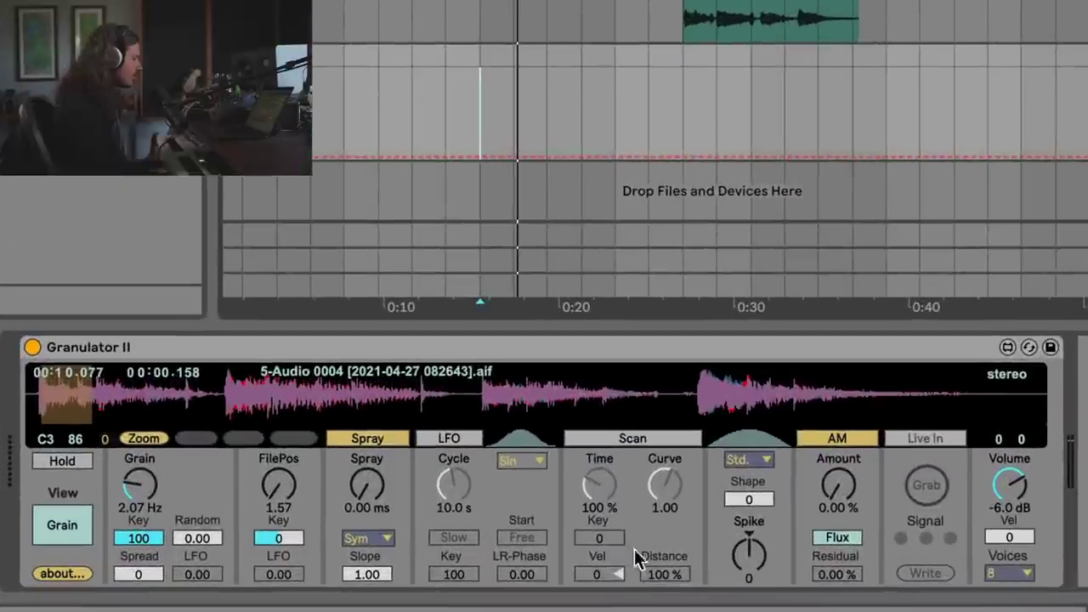
Enable Scan in Granulator II and set the Grain rate to 5.00 Hz
left_click(623, 438)
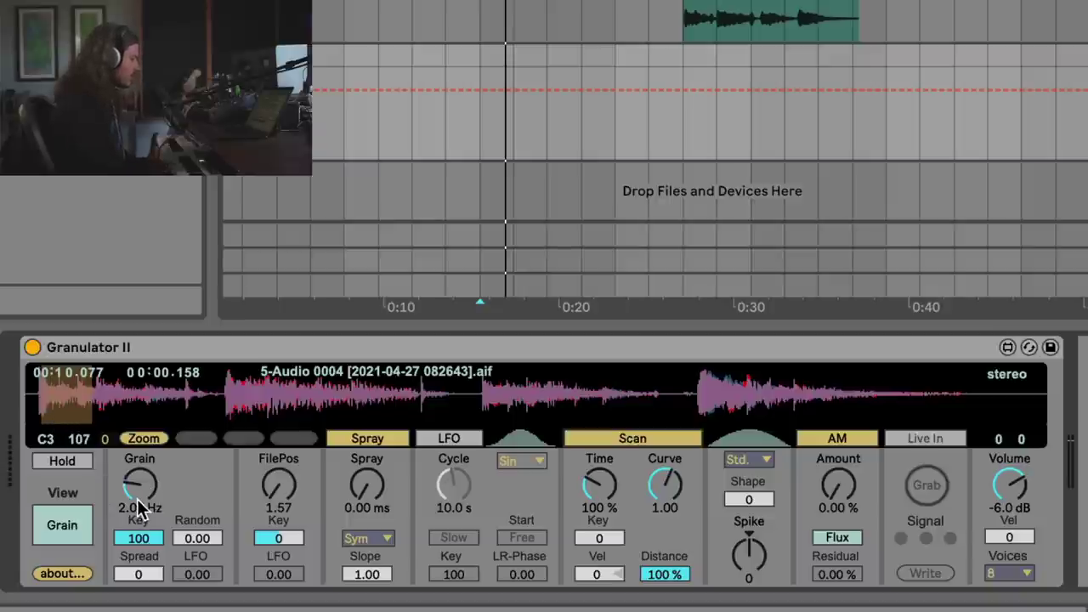
left_click_drag(137, 499, 137, 417)
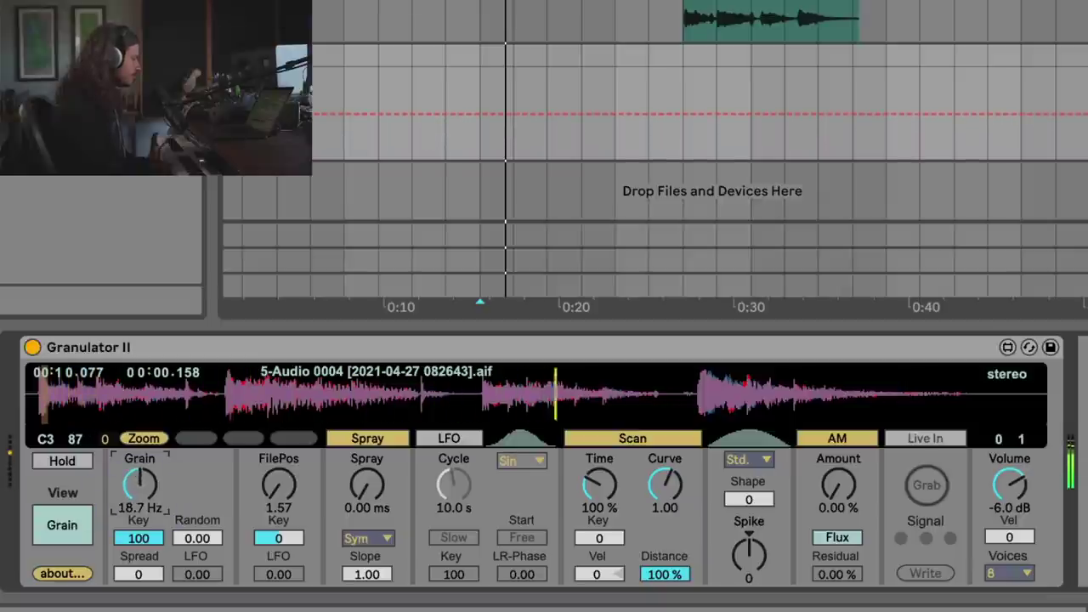
key("space")
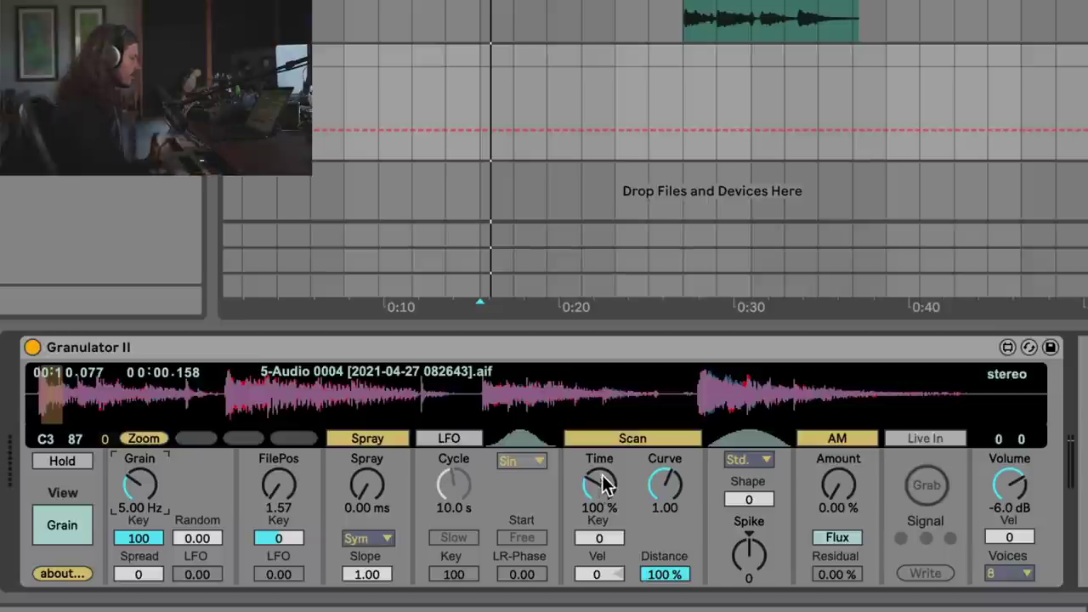
Try Scan Time values of 219% and 10000% in Granulator II, and settle on 2027%
left_click_drag(601, 491, 601, 473)
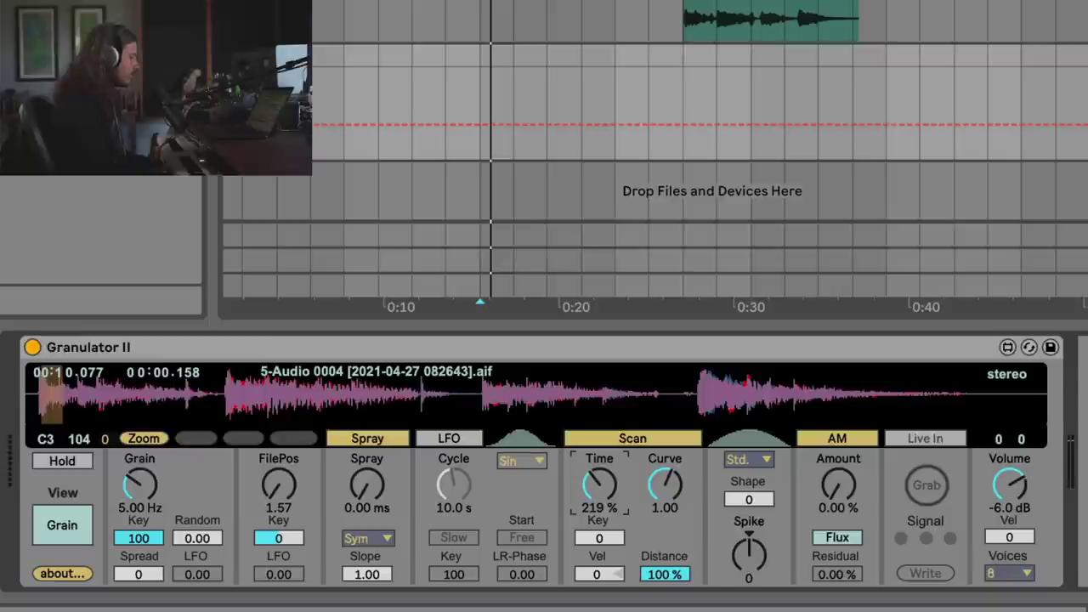
left_click_drag(600, 483, 599, 405)
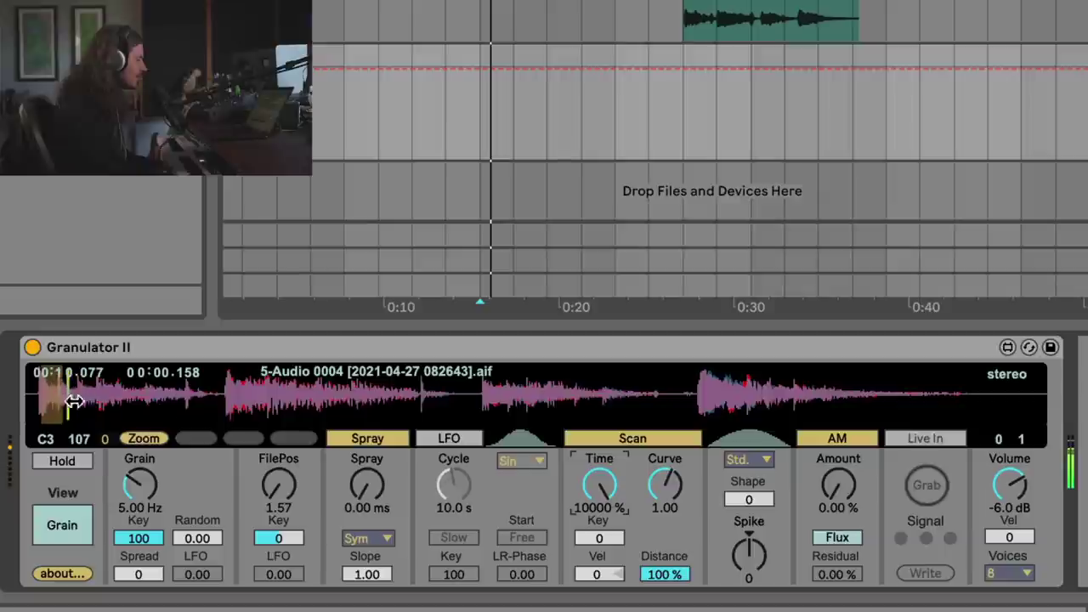
mouse_move(597, 496)
left_mouse_down()
mouse_move(597, 451)
mouse_move(597, 476)
left_mouse_up()
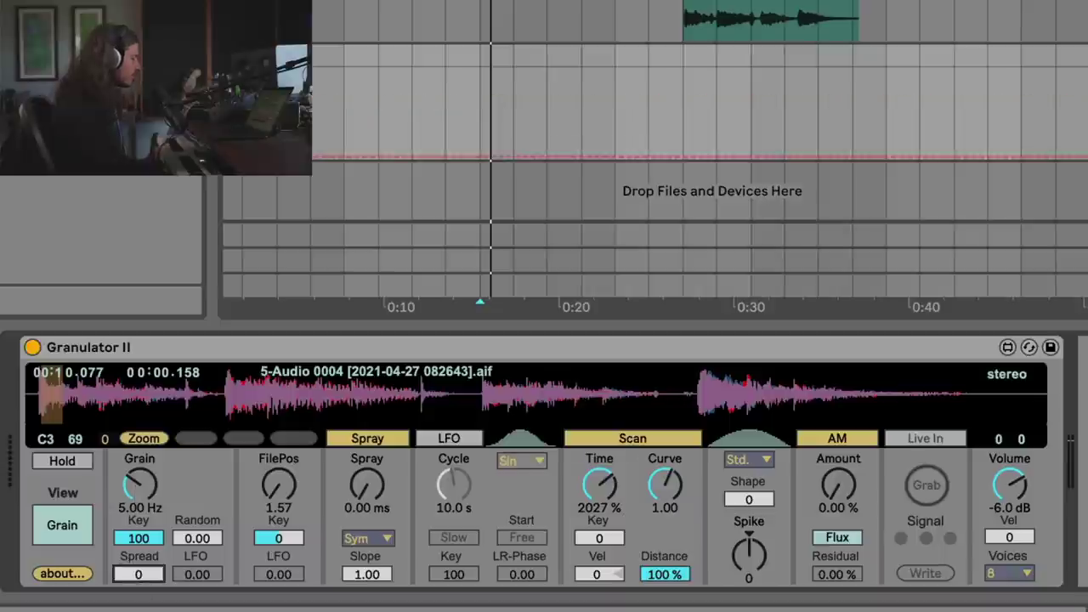
Set Granulator II's grain Spread to 99 and the Scan Time to 709%
left_click_drag(137, 574, 138, 502)
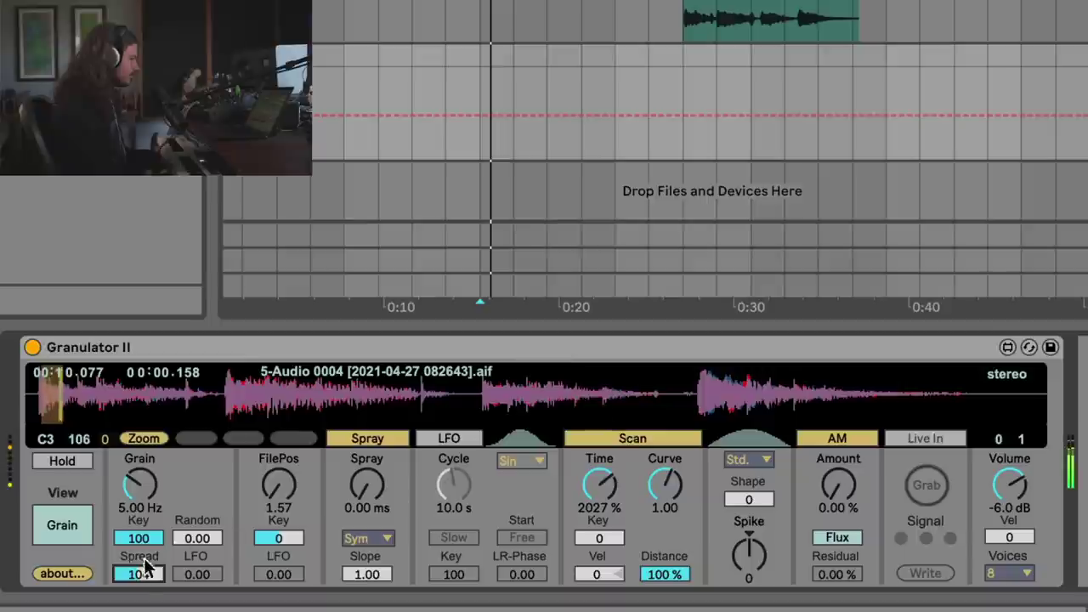
left_click_drag(147, 575, 137, 527)
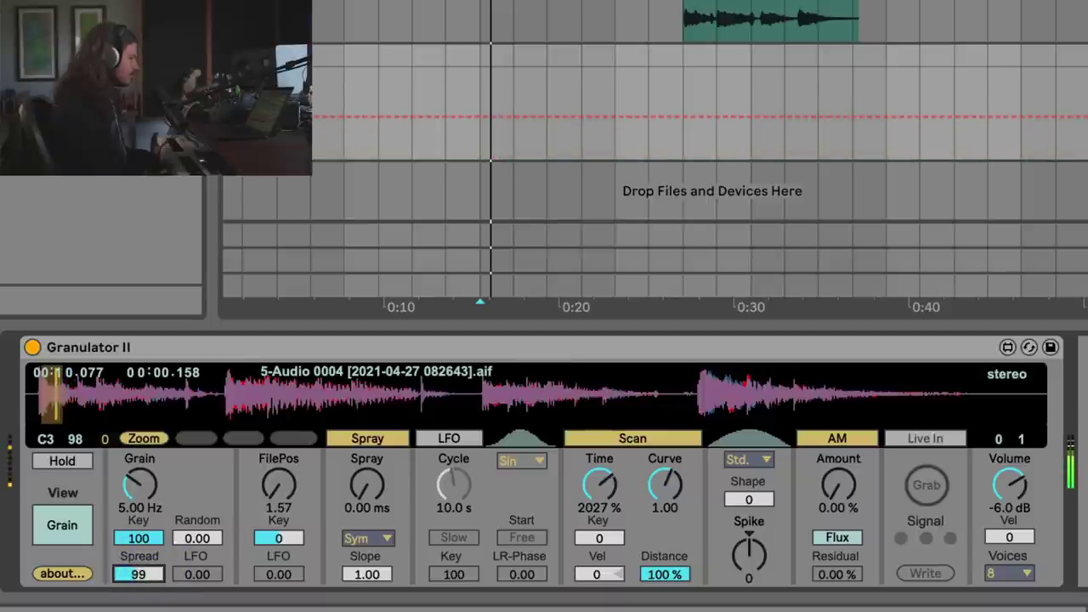
left_click_drag(611, 489, 611, 532)
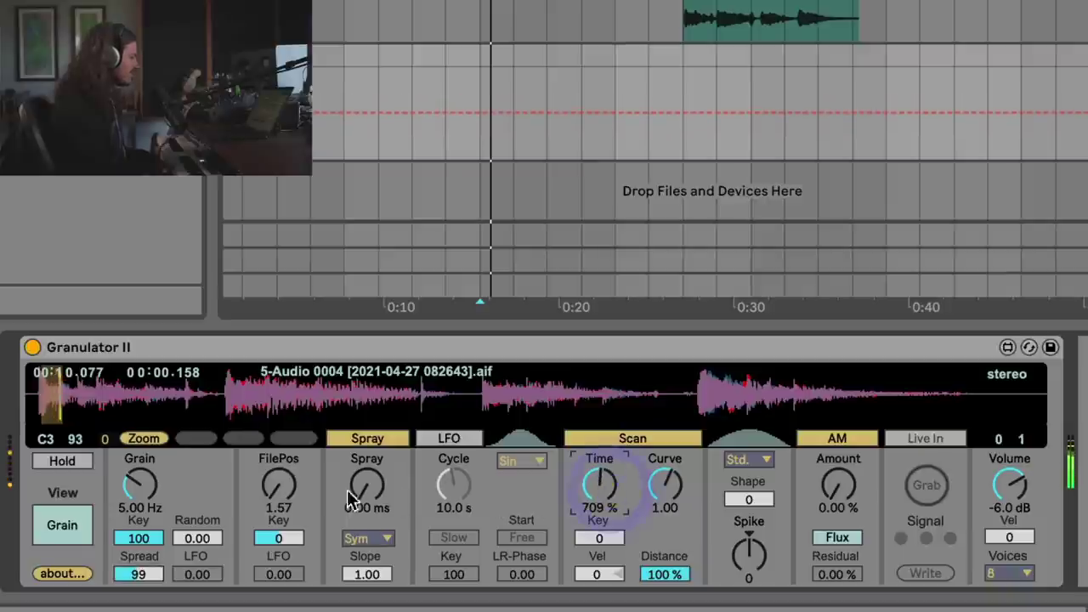
Set Granulator II's Scan Time to 402% and raise its Spray to 99.8 ms
left_click_drag(587, 480, 587, 510)
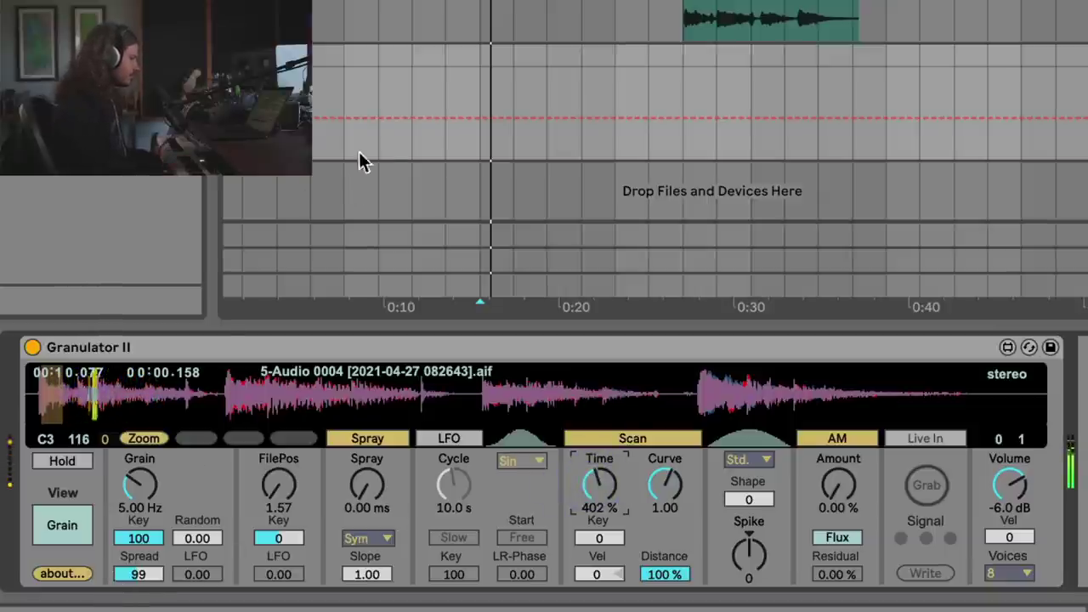
left_click_drag(367, 485, 367, 446)
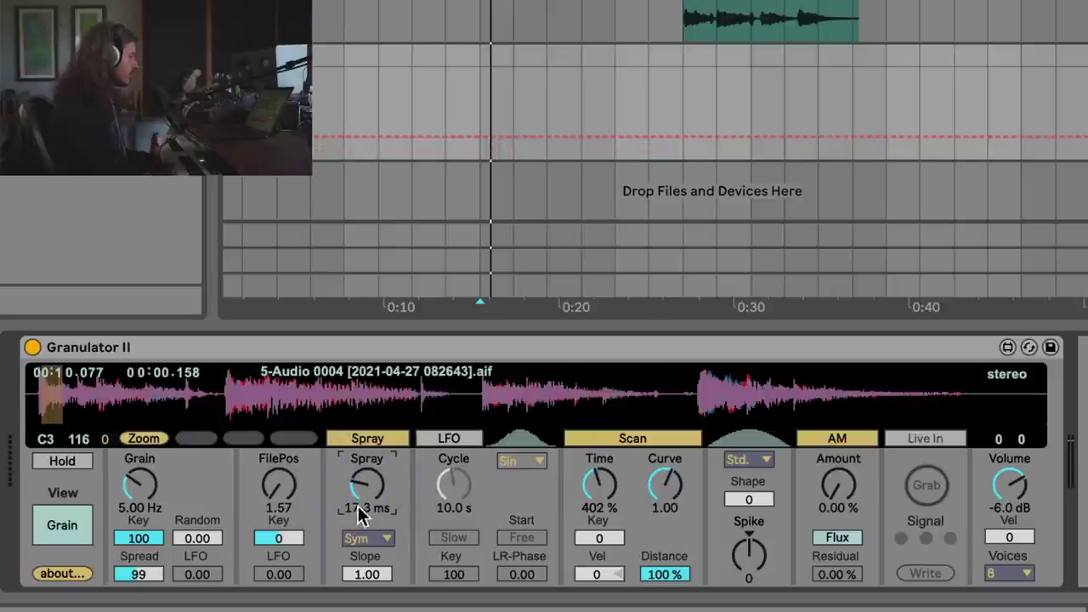
left_click_drag(358, 495, 359, 461)
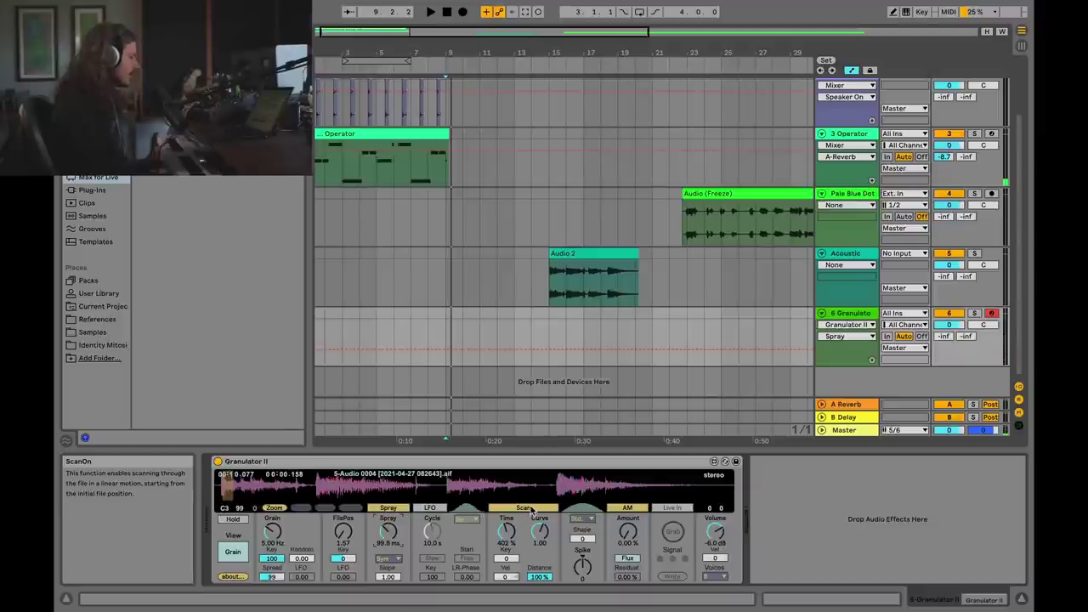
Turn off Scan in Granulator II and play the arrangement from bar 1
left_click(527, 509)
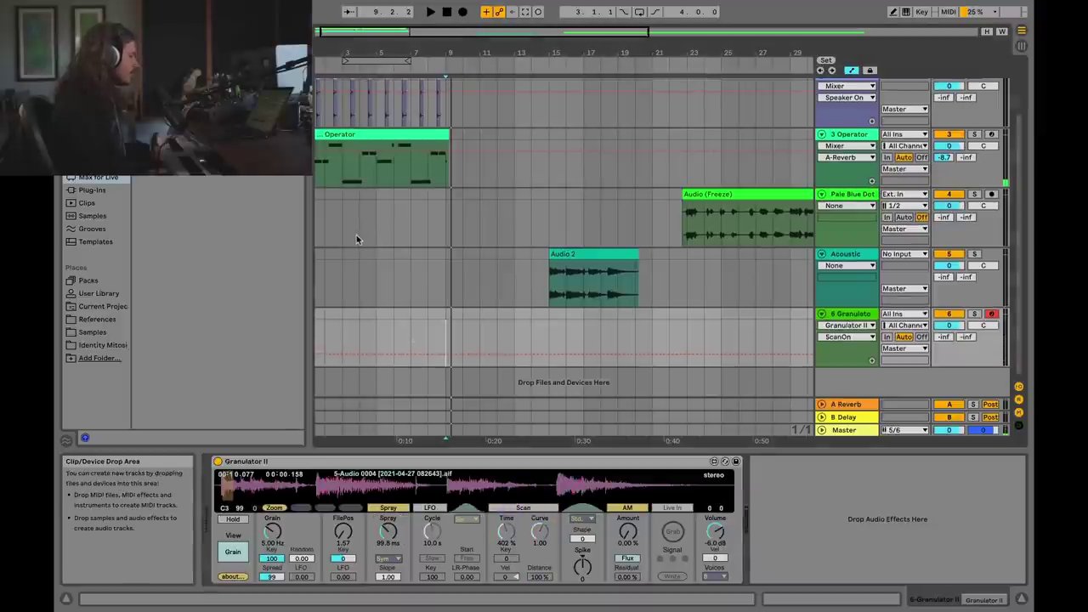
left_click(316, 223)
left_click(316, 223)
key("space")
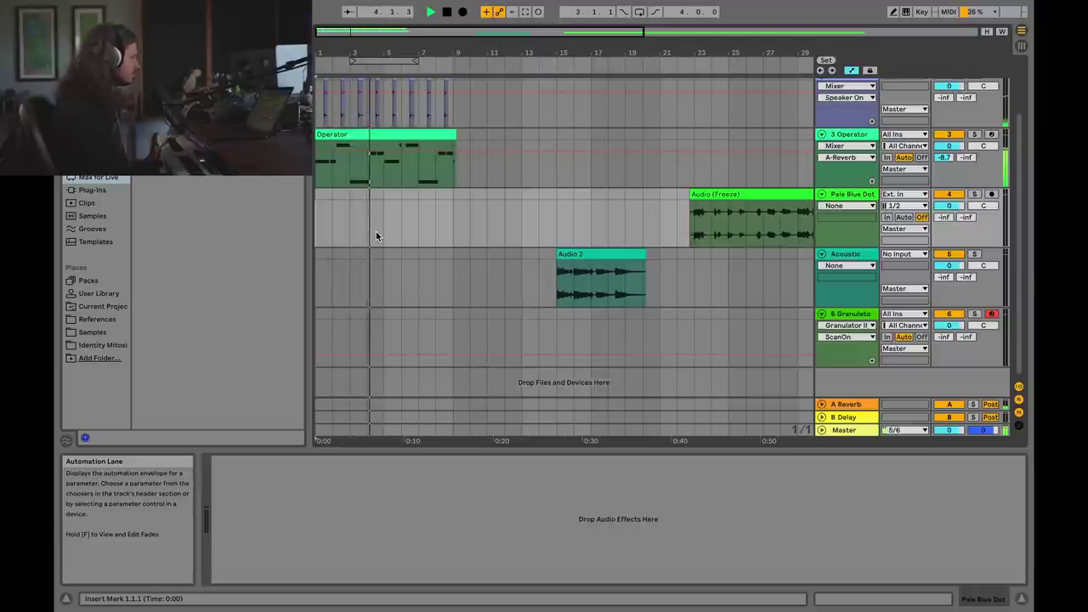
key("space")
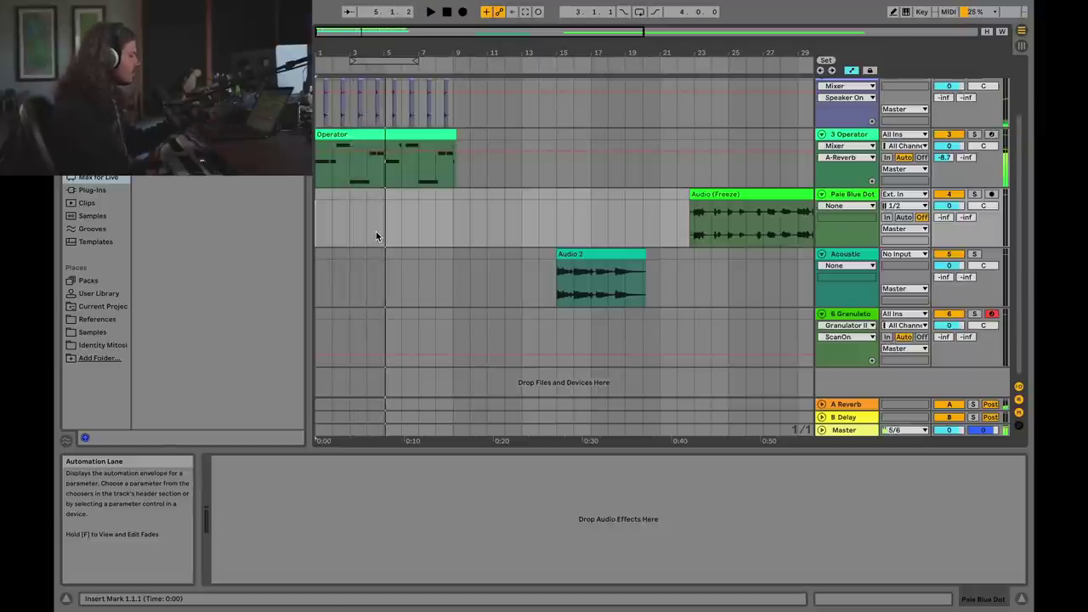
Select the Granulator track, enlarge it around bar 1 and bring up its FilePos automation
left_click(585, 254)
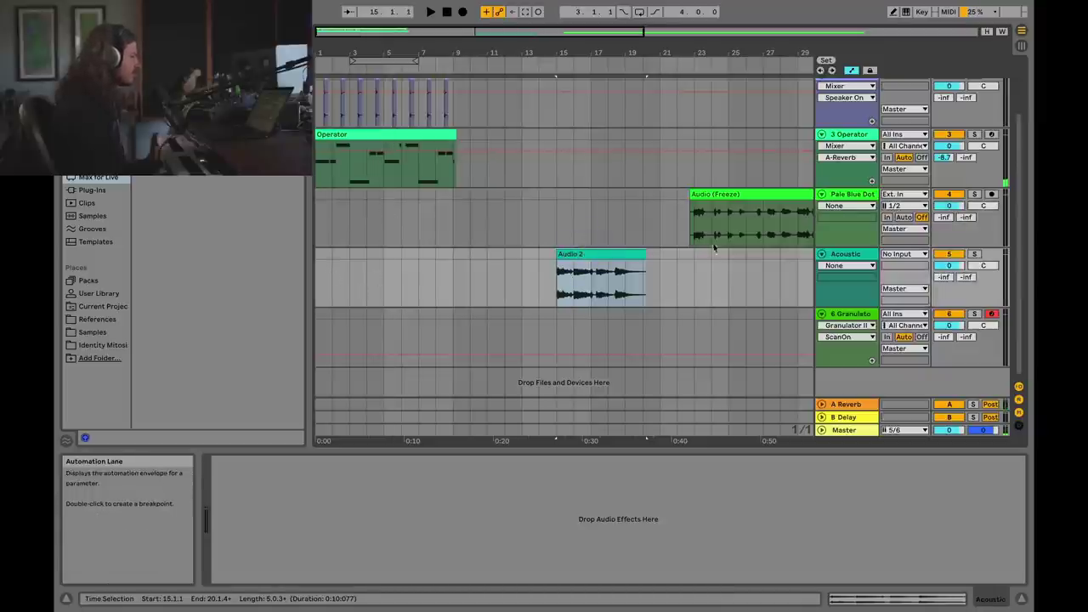
left_click(846, 318)
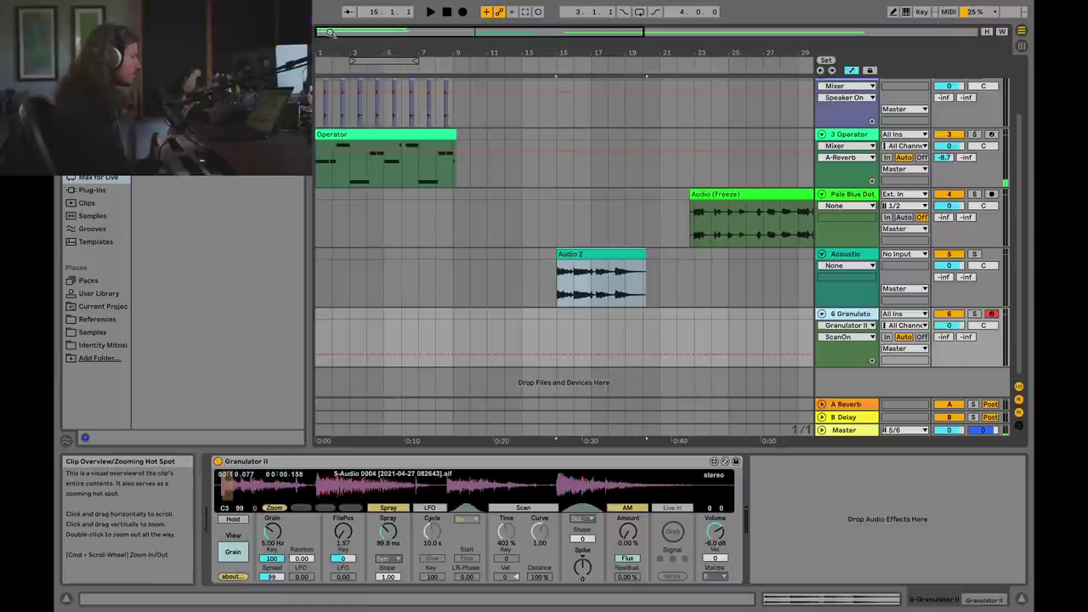
left_click_drag(352, 53, 353, 85)
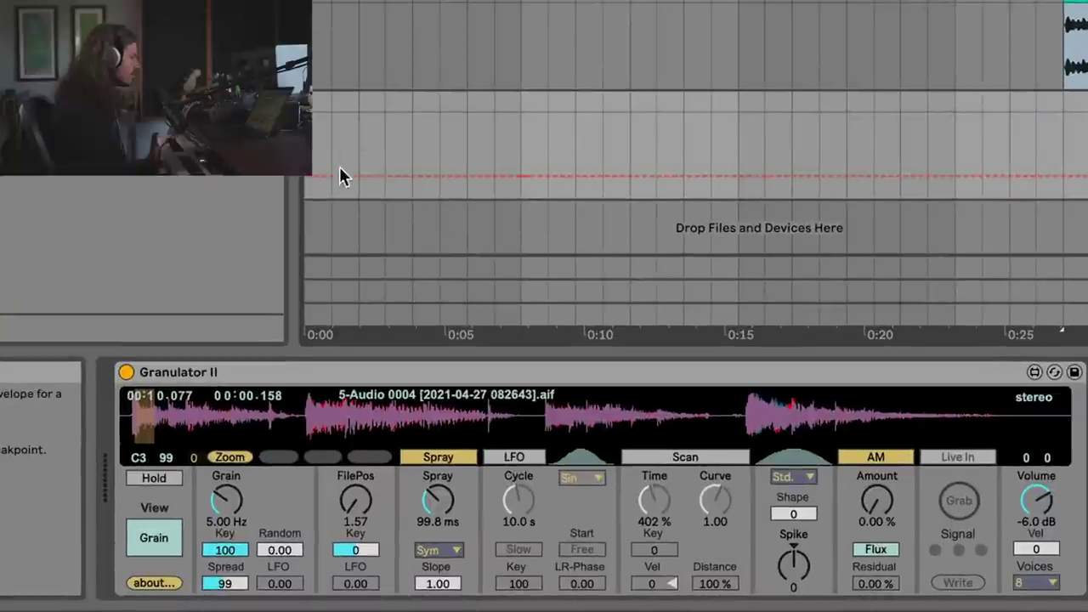
left_click_drag(357, 503, 357, 443)
left_click_drag(357, 442, 357, 427)
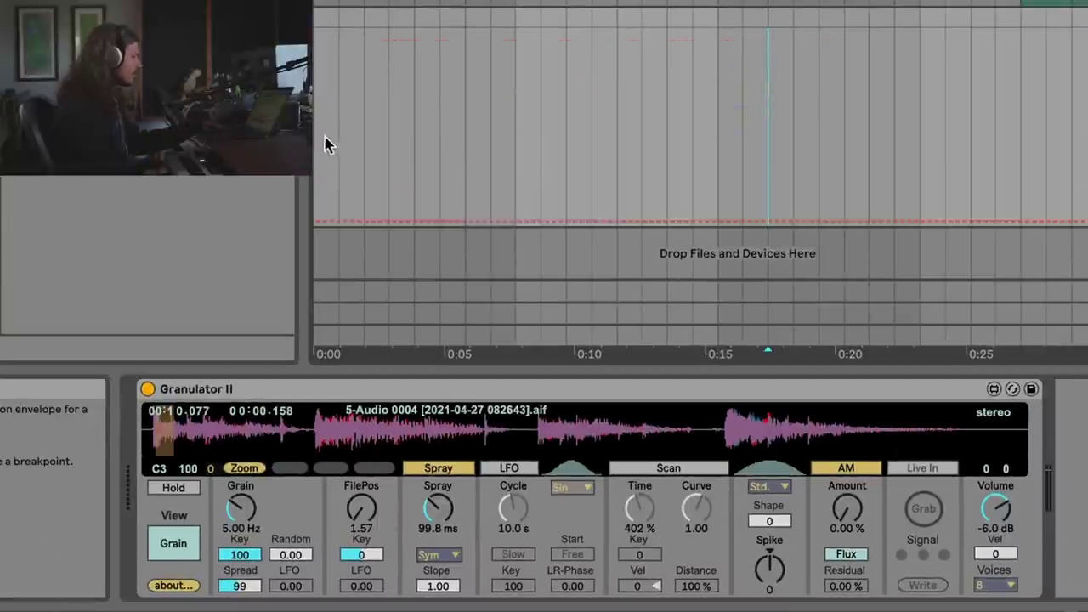
Create an eight-bar MIDI clip from bar 1 on the Granulator track, holding a C3 note throughout, and play it
left_click_drag(319, 142, 723, 39)
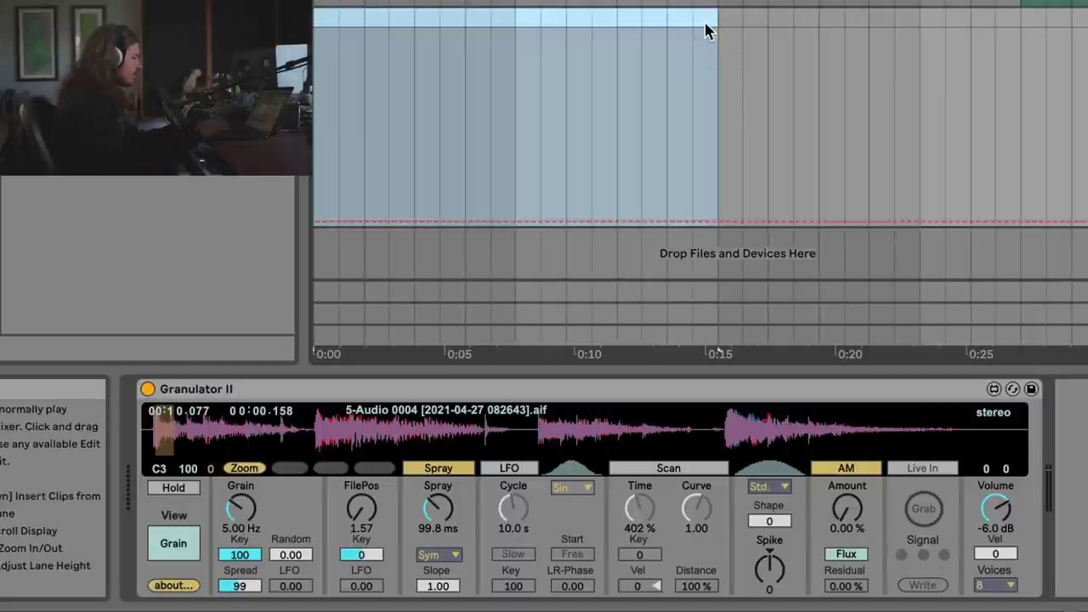
key("ctrl+shift+m")
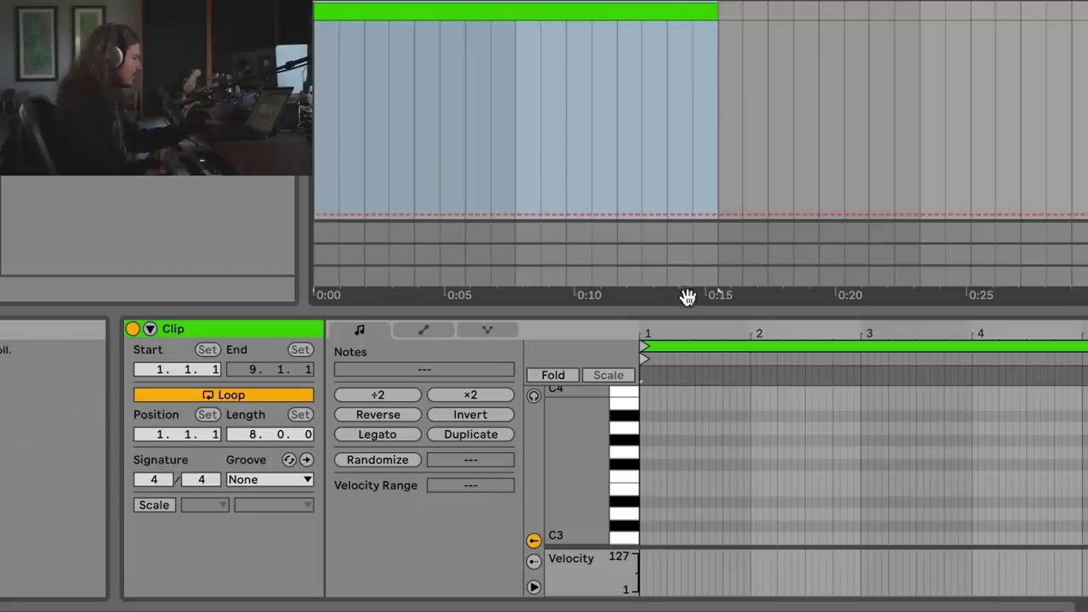
double_click(645, 538)
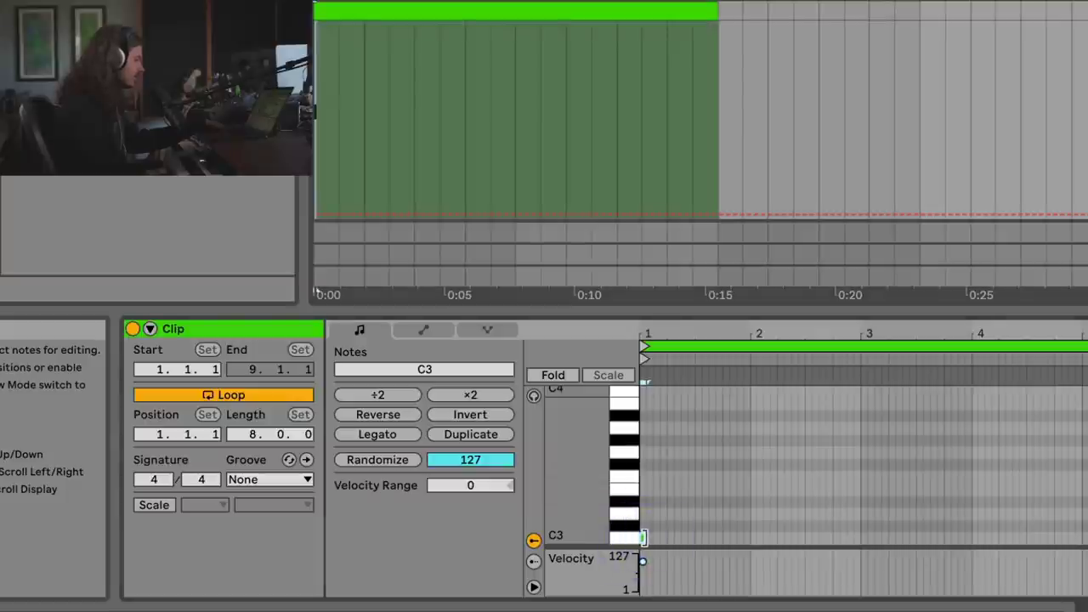
left_click_drag(646, 538, 1087, 538)
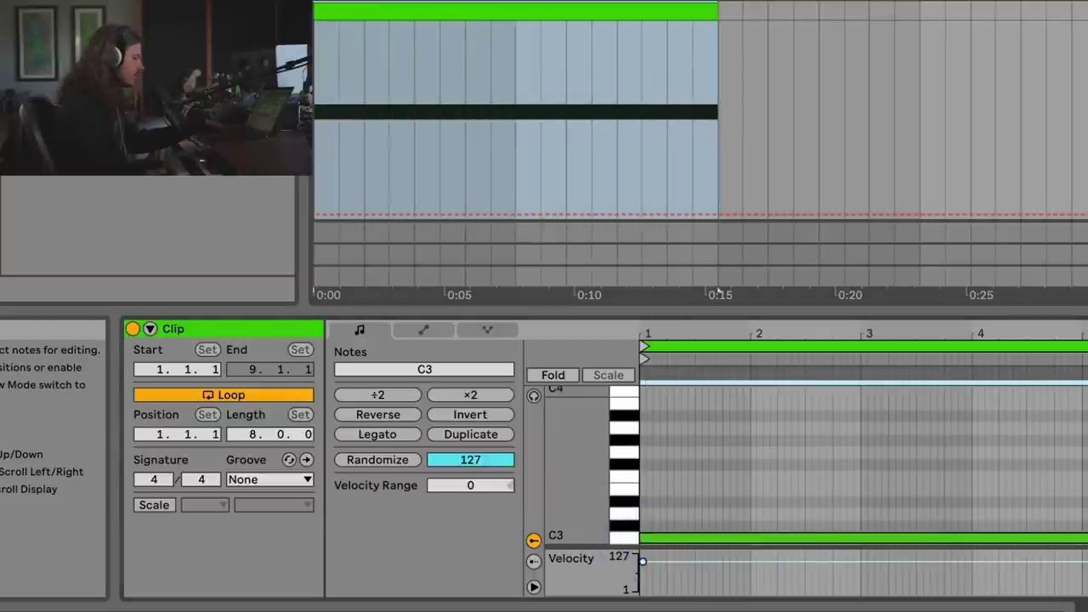
key("shift+Tab")
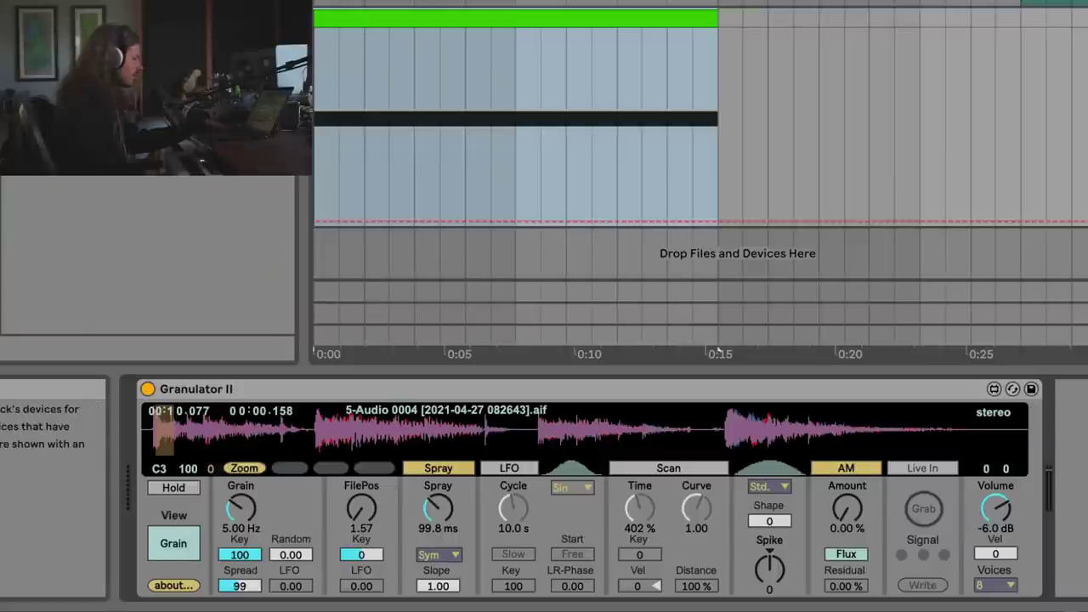
key("space")
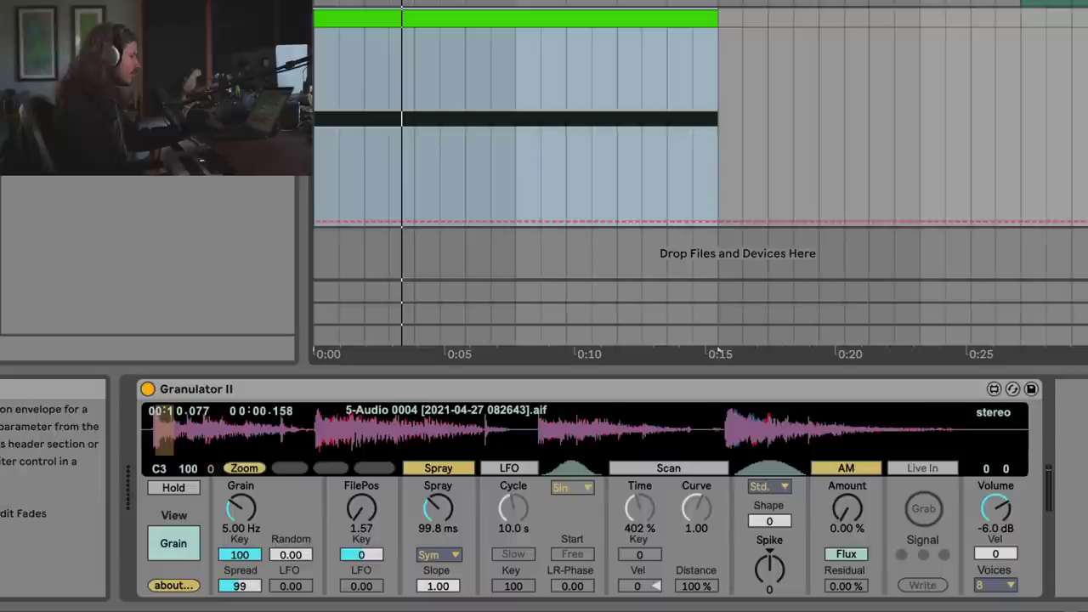
key("space")
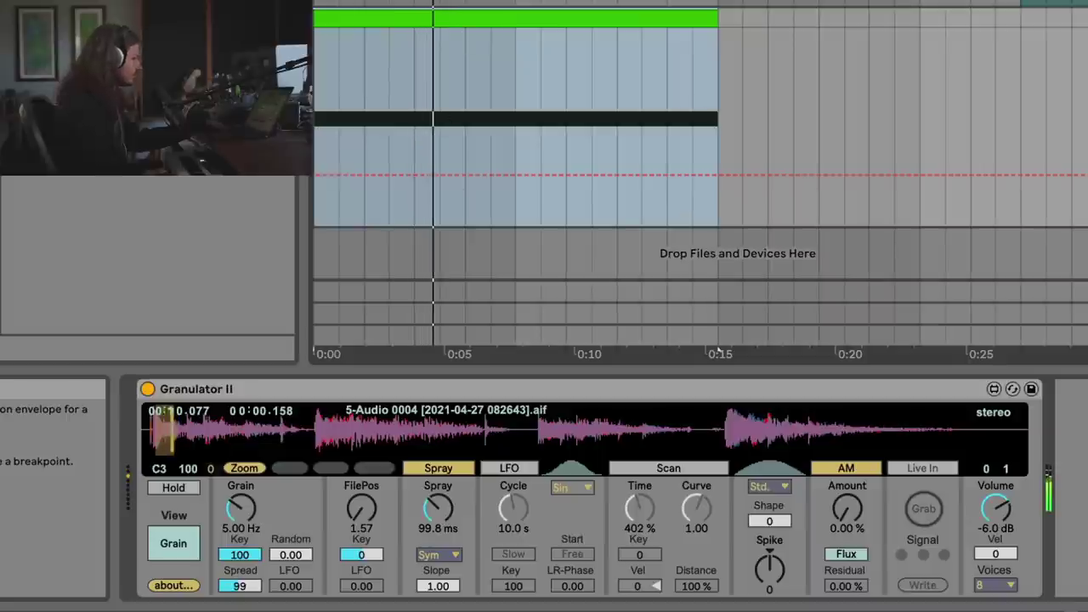
Draw a FilePos automation ramp rising from 1.57 at bar 1 to a point just past bar 2, kept below 21.69, and play it
left_click_drag(447, 0, 447, 6)
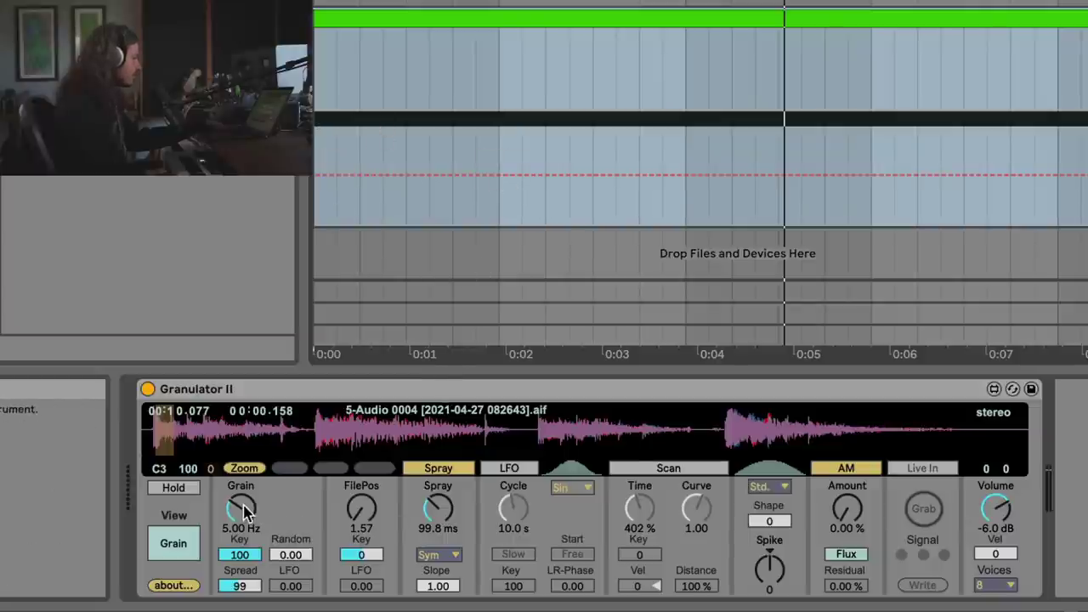
left_click(358, 510)
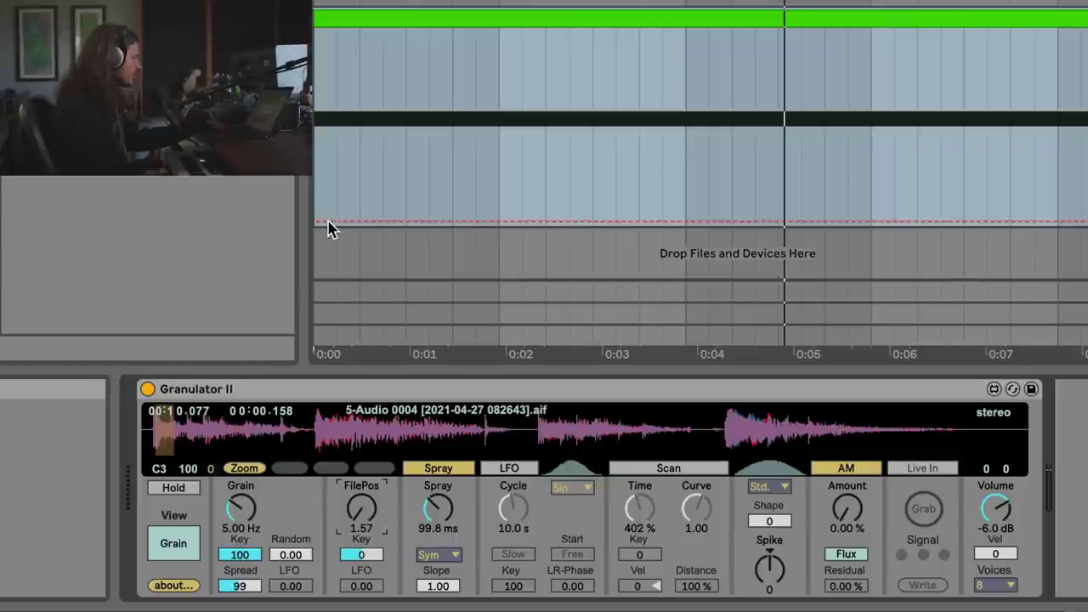
mouse_move(330, 226)
left_mouse_down()
mouse_move(323, 221)
mouse_move(400, 224)
mouse_move(546, 188)
left_mouse_up()
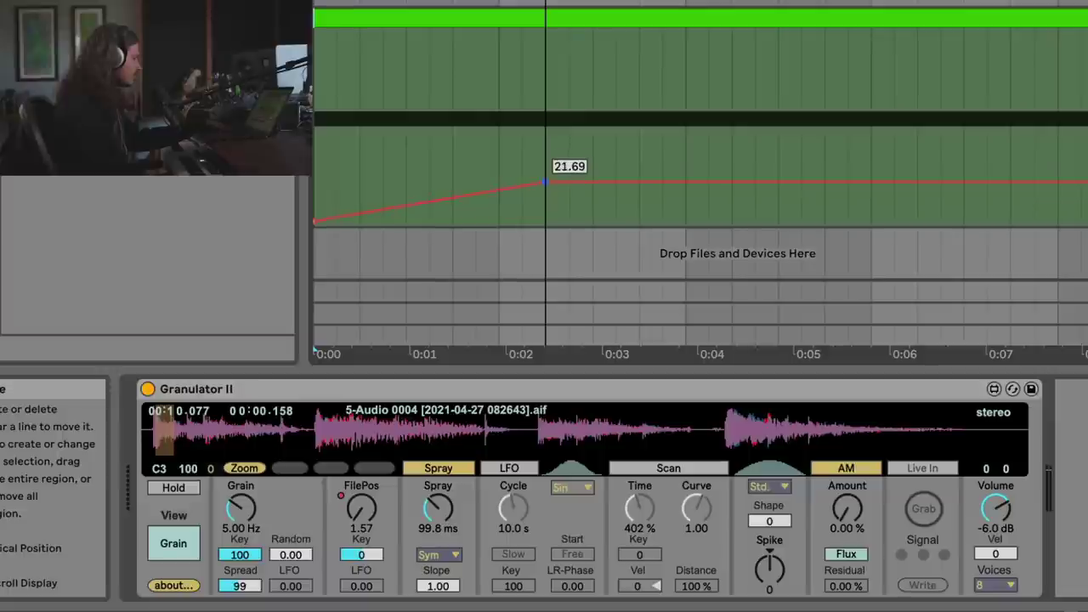
left_click(536, 69)
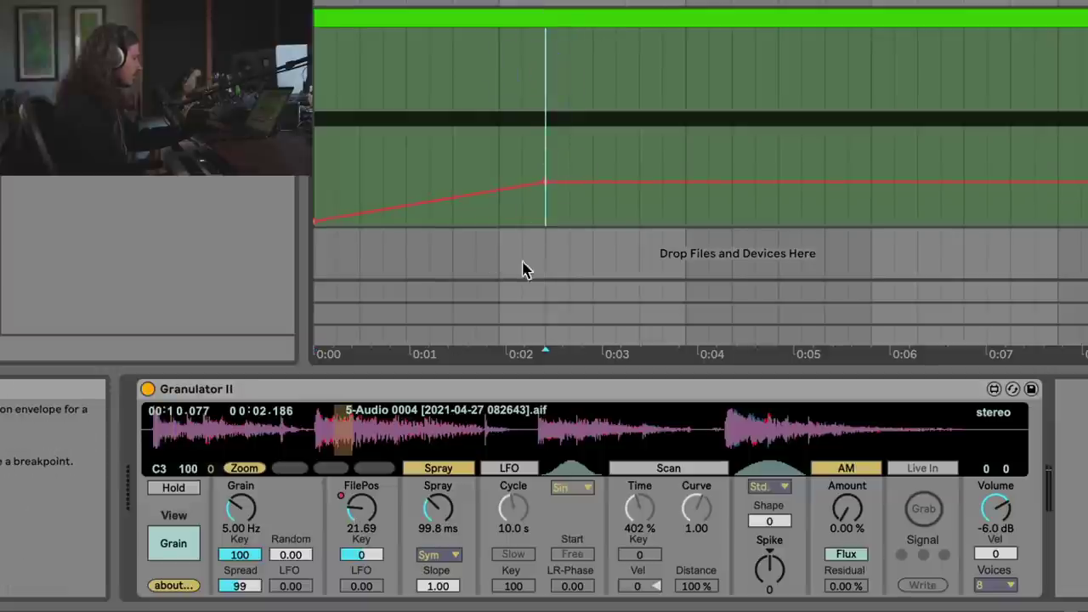
left_click_drag(549, 189, 548, 196)
left_click(317, 164)
key("space")
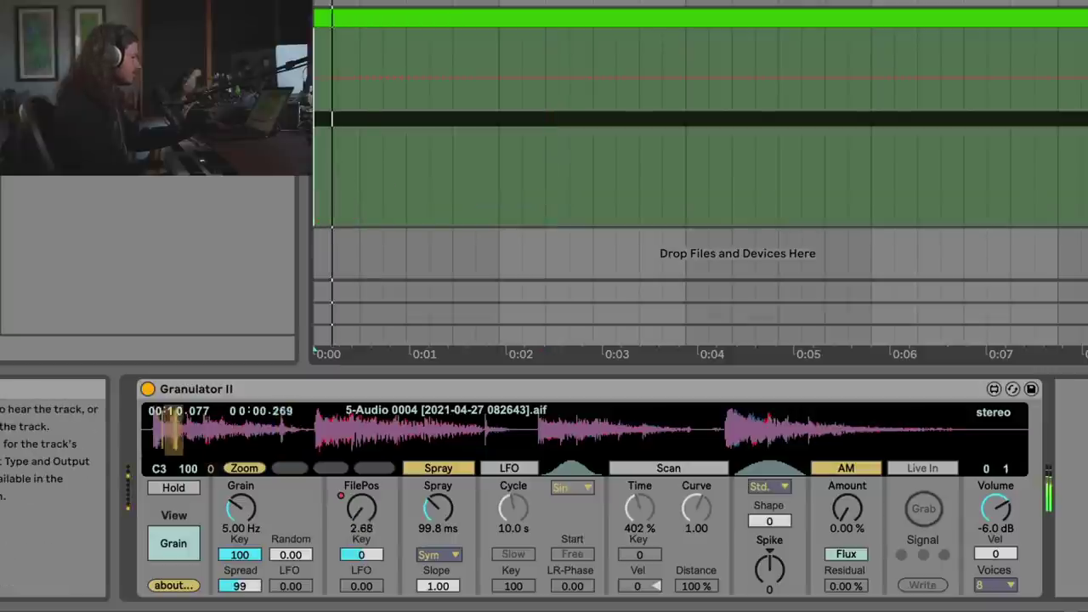
key("space")
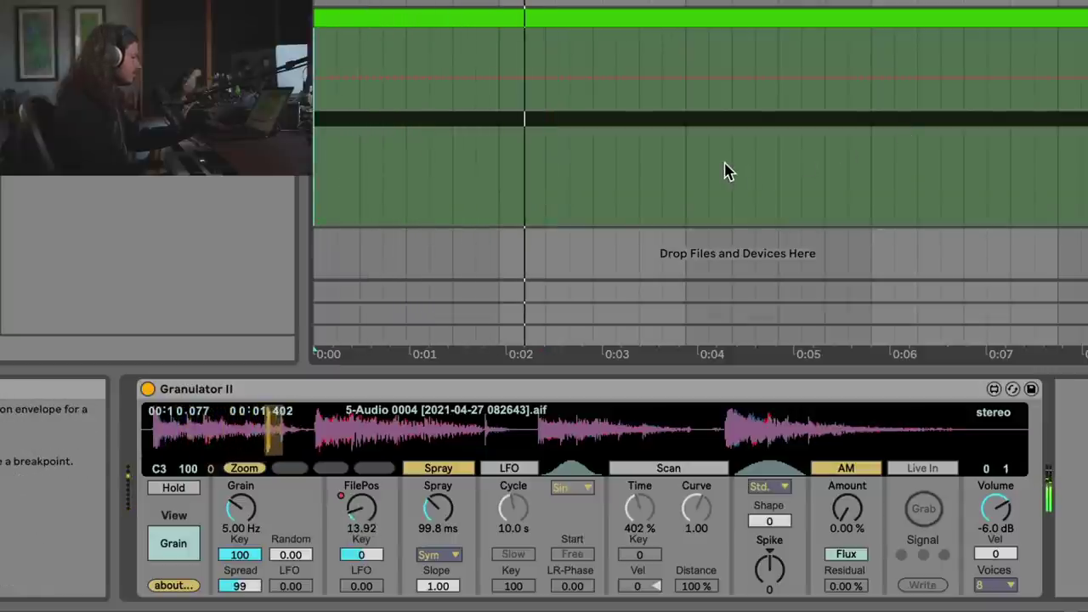
Make the FilePos automation jump to 35.30 after the first ramp and fall to 21.10 at bar 3, and play it
left_click_drag(572, 197, 571, 157)
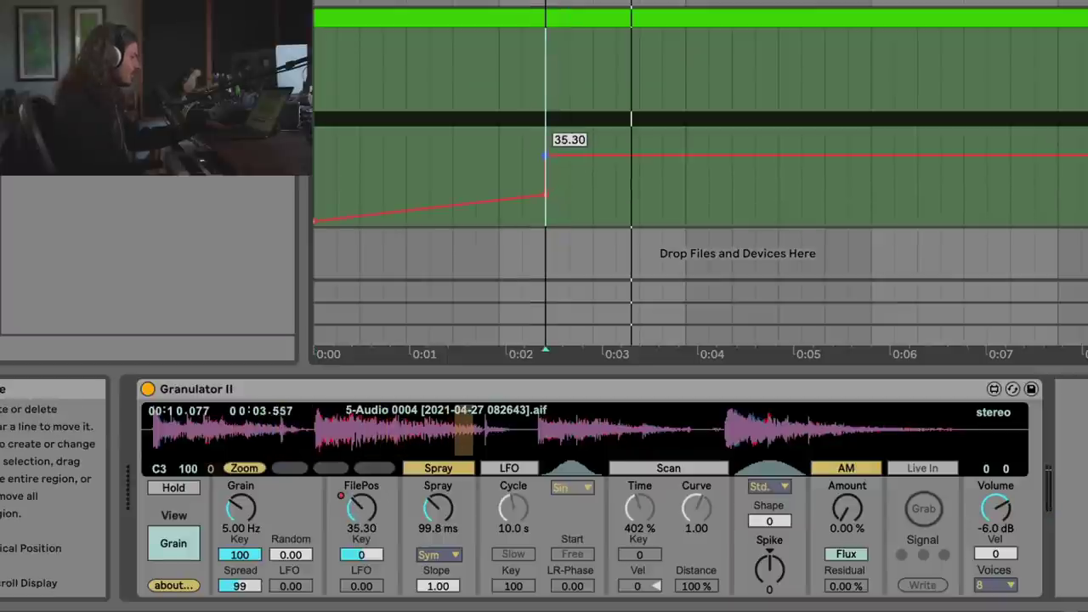
left_click_drag(685, 157, 685, 183)
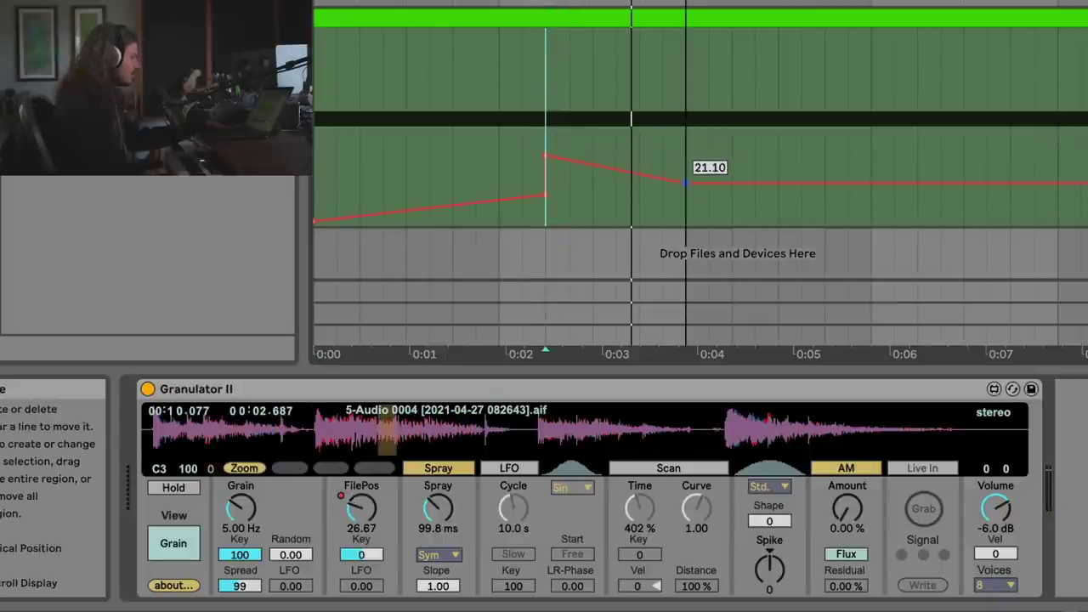
left_click(315, 178)
key("space")
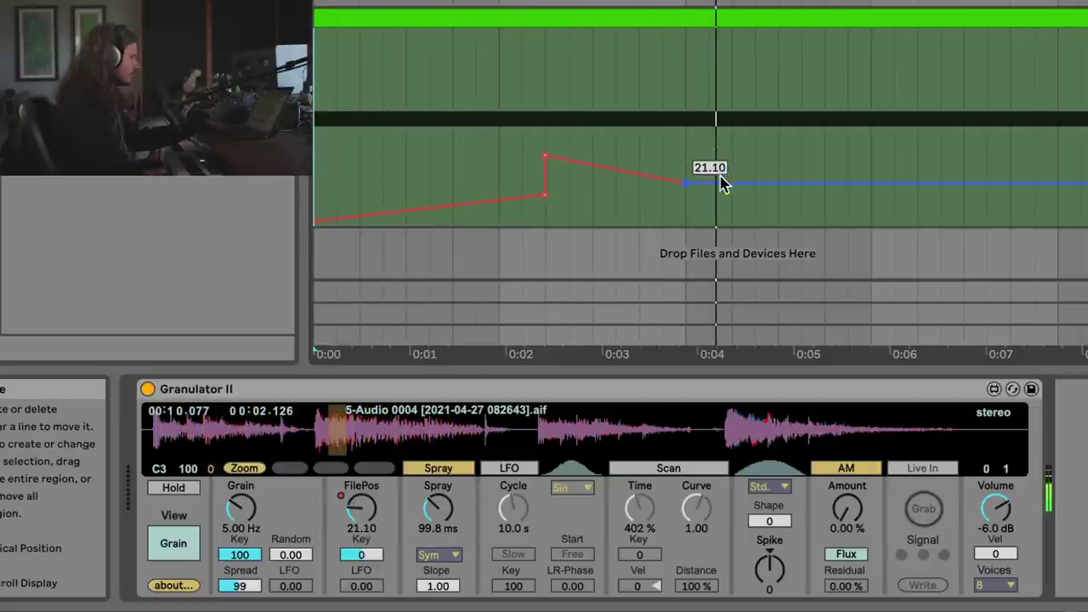
Extend the FilePos automation with a jump and rise from bar 3, a jump to 79.68 past bar 4 and a fall to 66.66 at bar 5
left_click_drag(715, 183, 684, 136)
left_click_drag(847, 136, 929, 69)
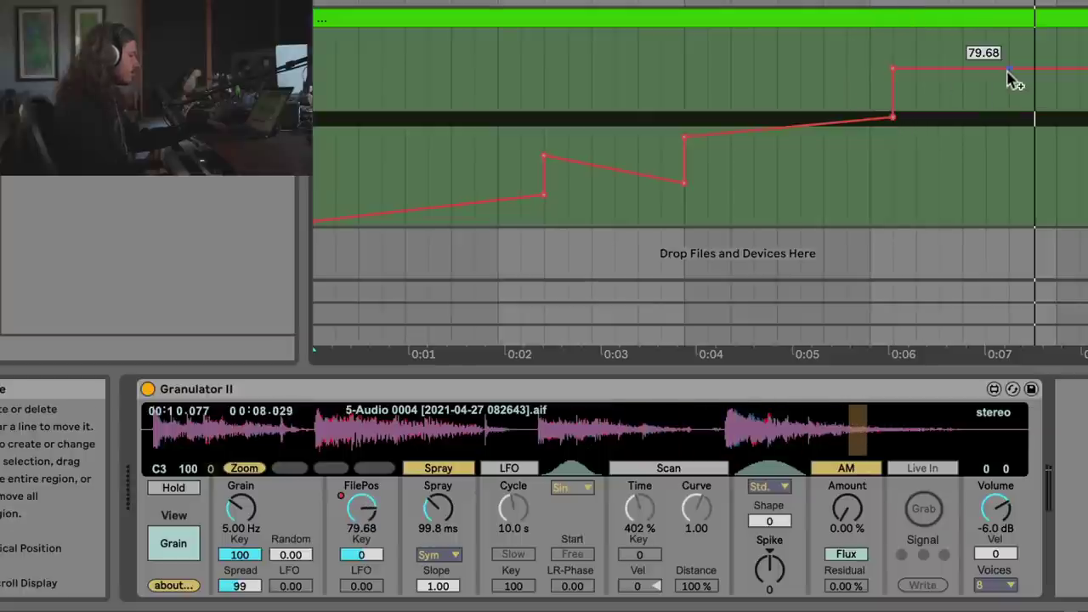
mouse_move(1029, 70)
left_mouse_down()
mouse_move(1032, 93)
mouse_move(1057, 93)
left_mouse_up()
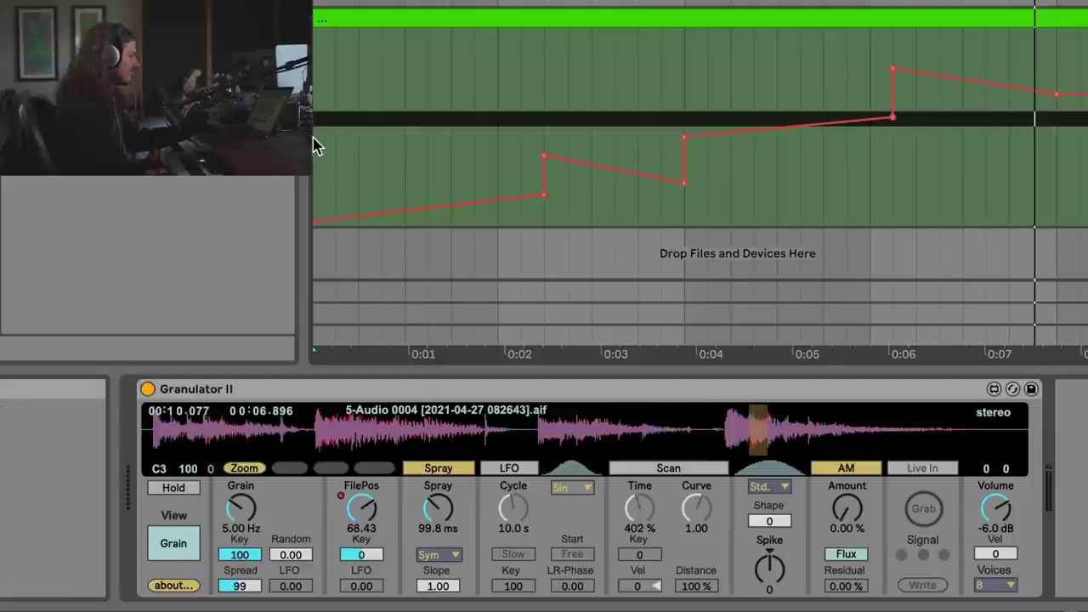
key("space")
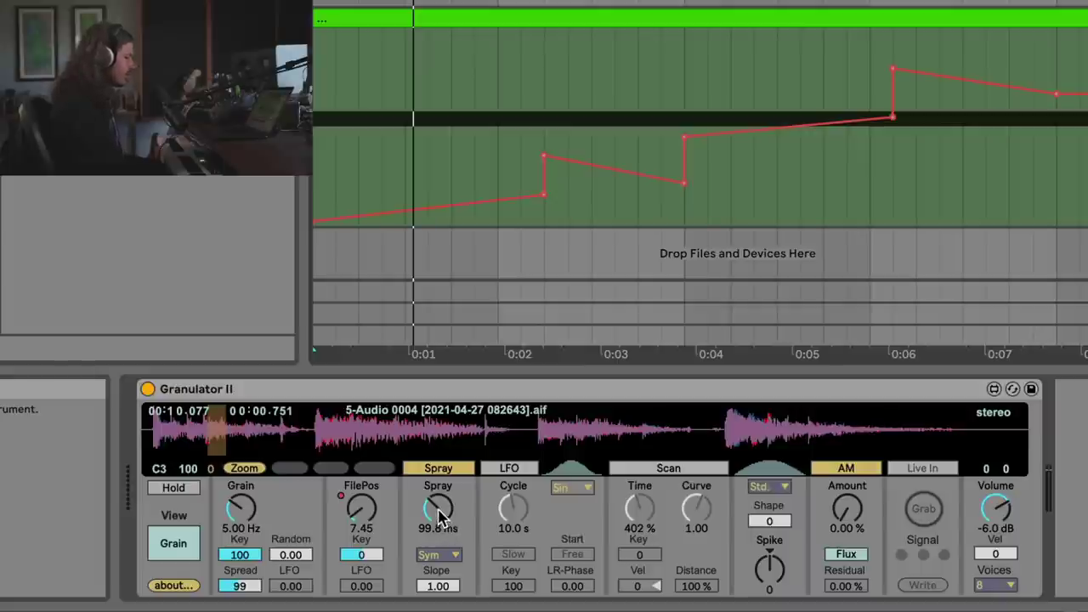
Reduce Granulator II's Spray to 17.3 ms and raise the FilePos automation's starting point to 8.85
left_click_drag(439, 514, 440, 562)
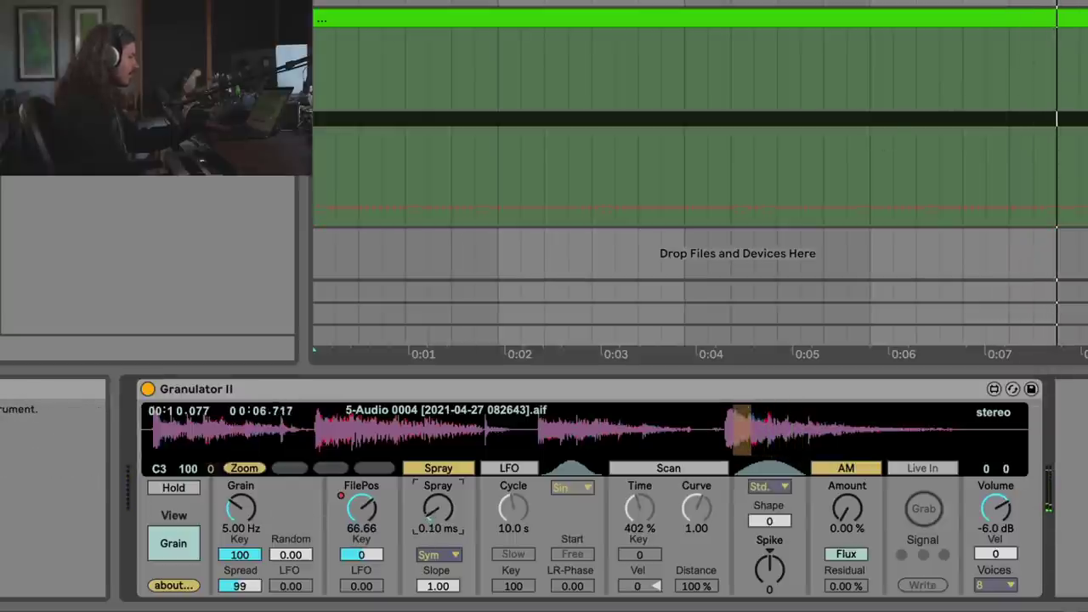
left_click(240, 508)
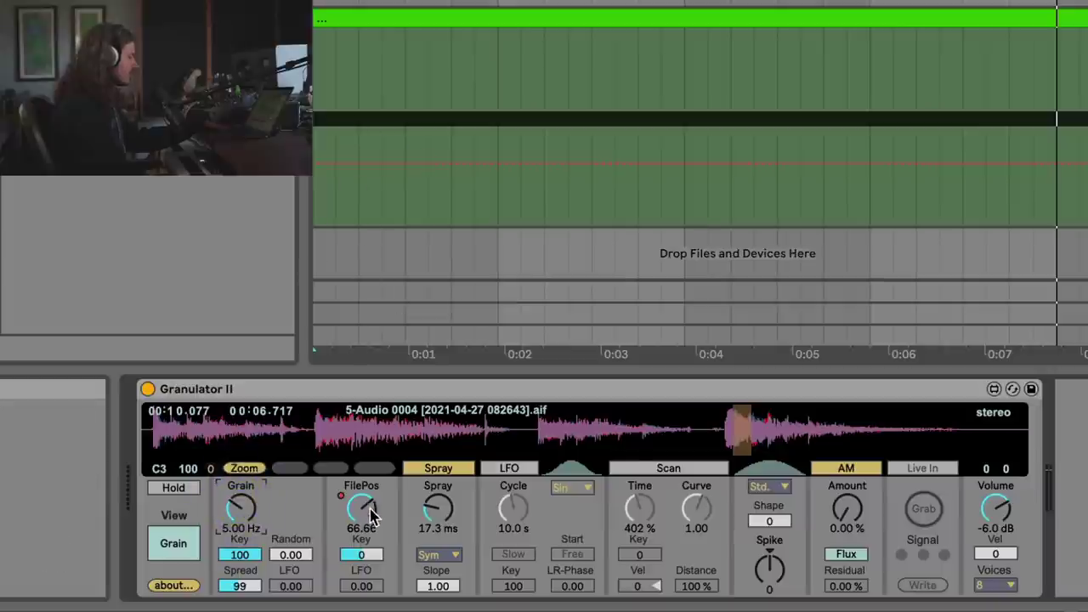
left_click(372, 516)
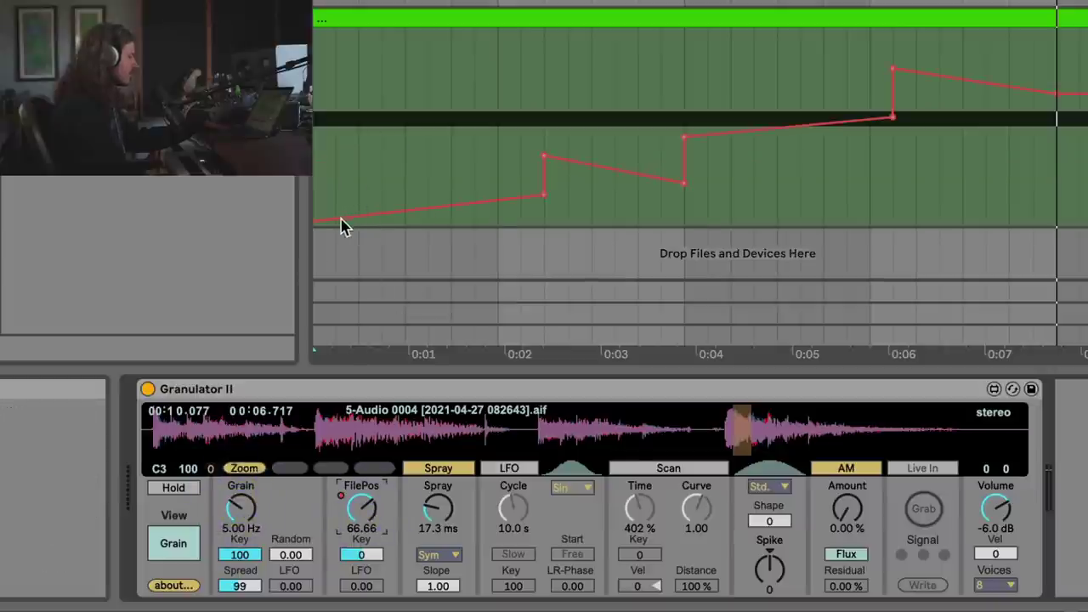
left_click_drag(343, 226, 315, 215)
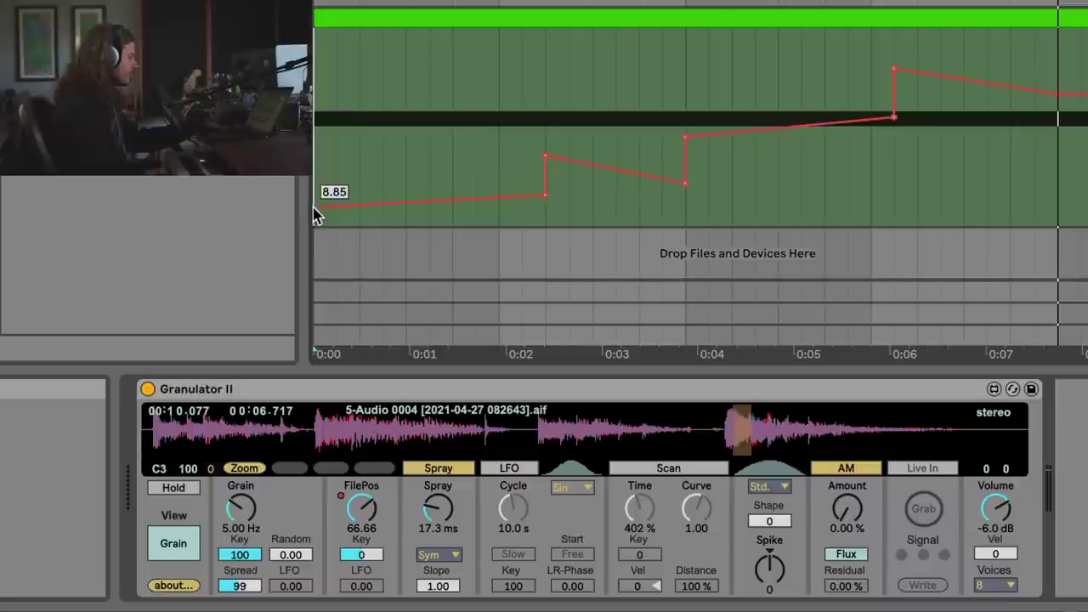
Draw a Grain automation ramp from 5.00 Hz at bar 1 to a high peak just past bar 2, dropping straight back to 5.00 Hz, and play it
left_click(246, 509)
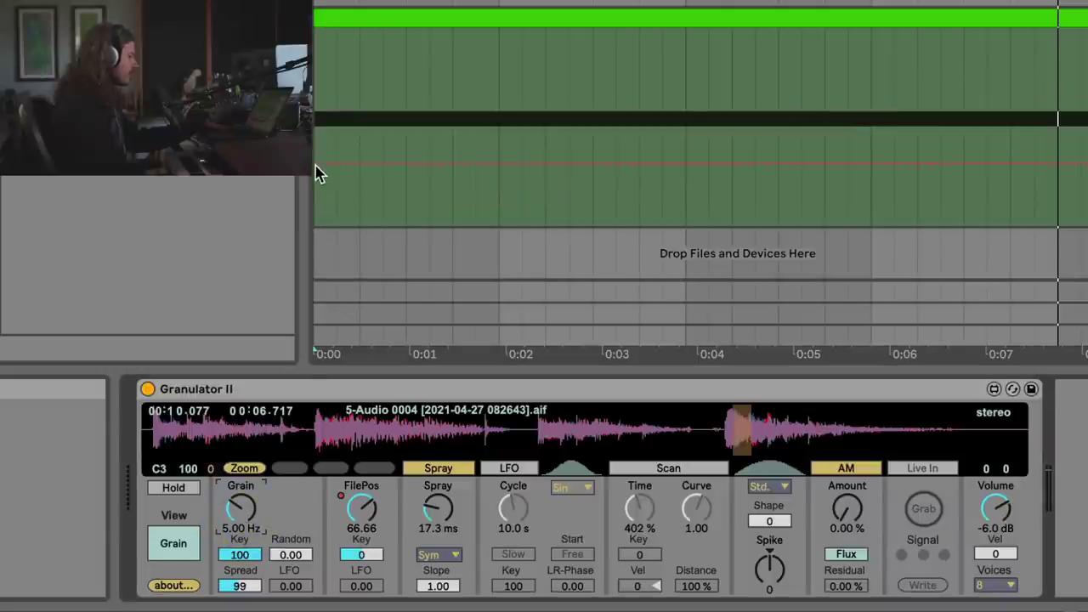
left_click(317, 172)
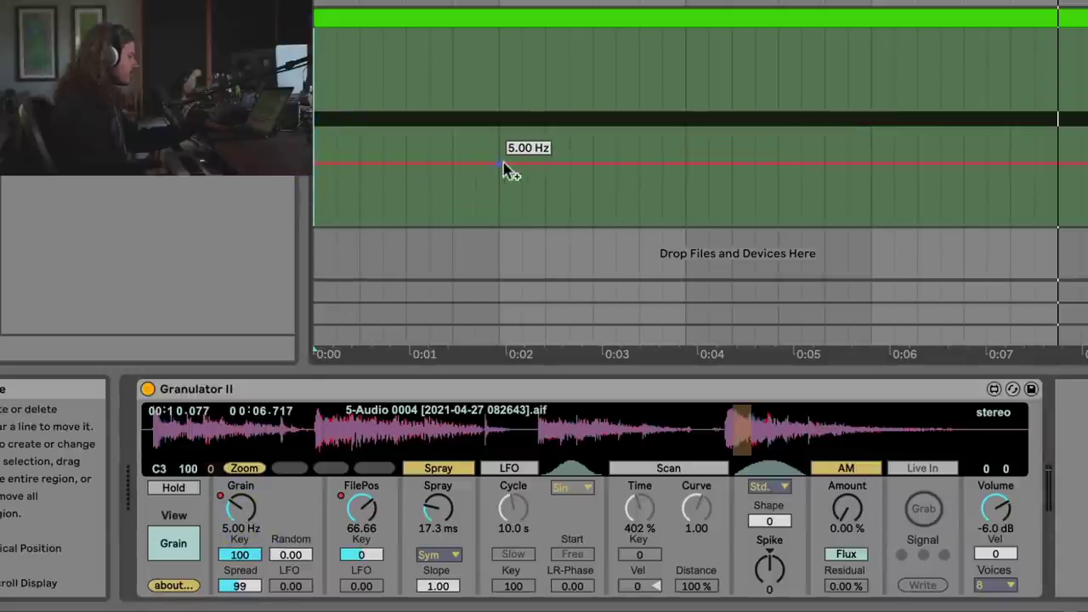
left_click_drag(537, 158, 545, 115)
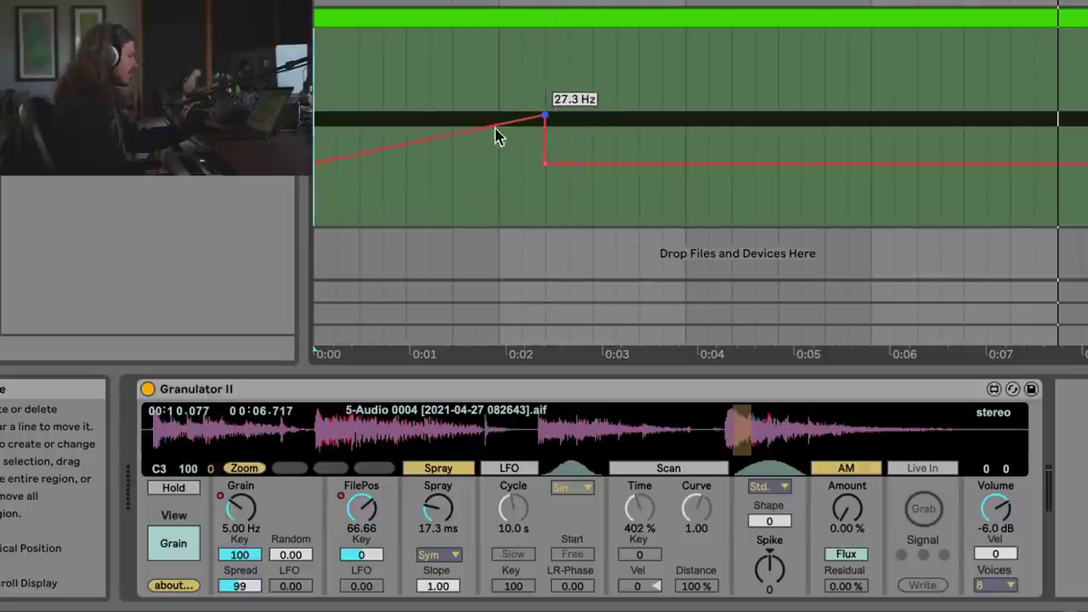
key("space")
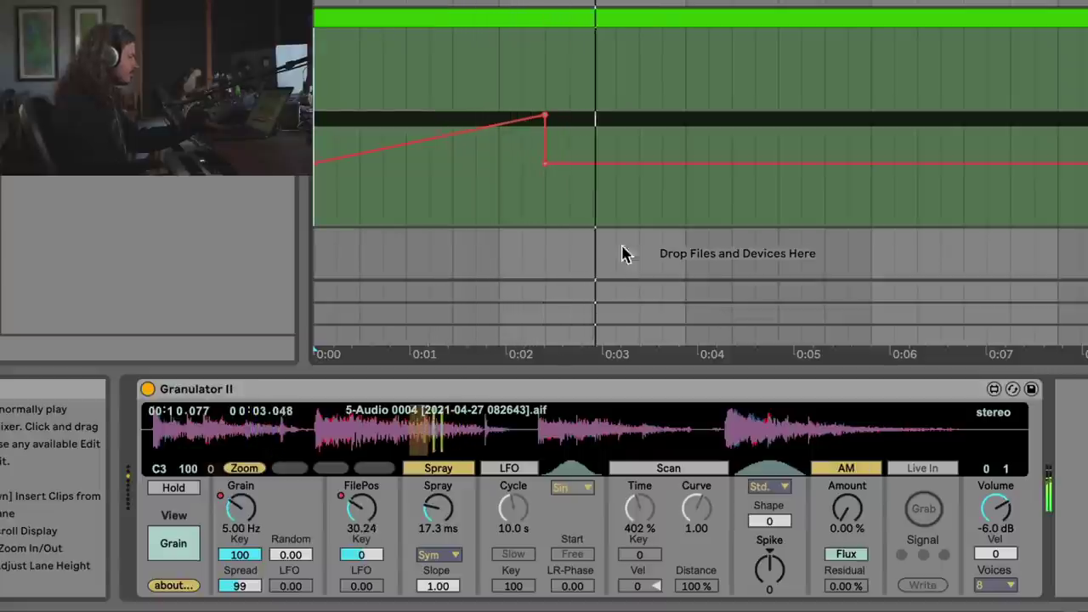
left_click_drag(545, 116, 545, 68)
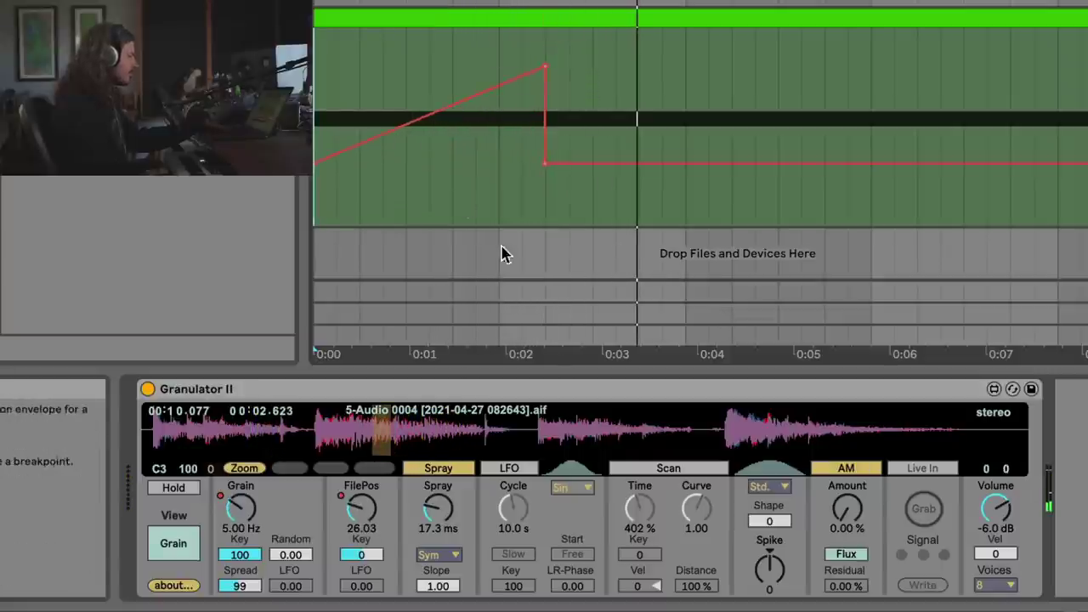
key("space")
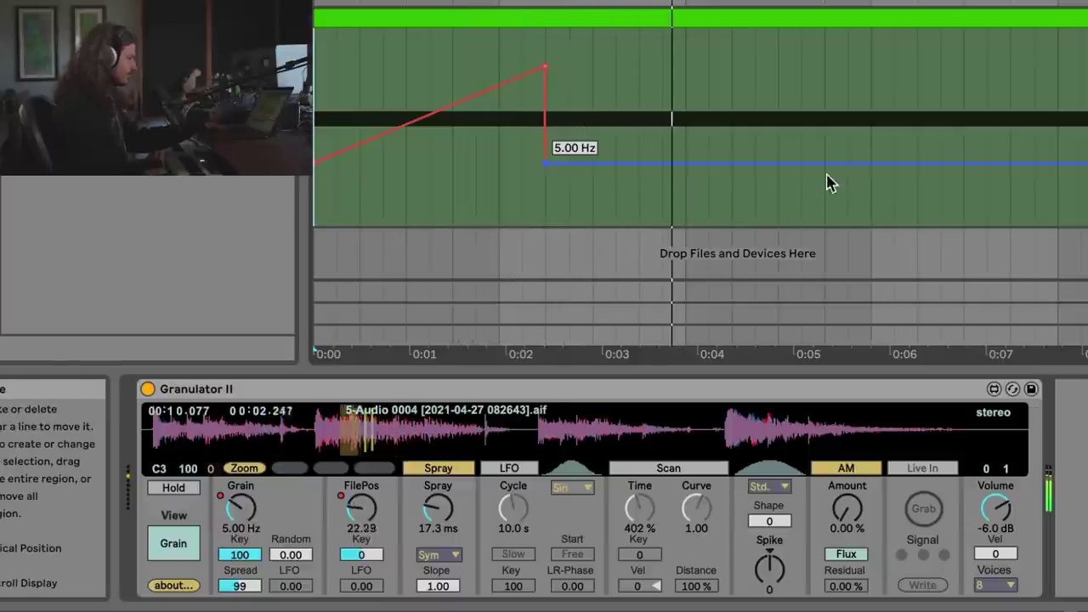
Add a second Grain automation ramp from 5.00 Hz at bar 3 to about 75.7 Hz just past bar 4, dropping back to 5.00 Hz, and play it
left_click(687, 163)
key("space")
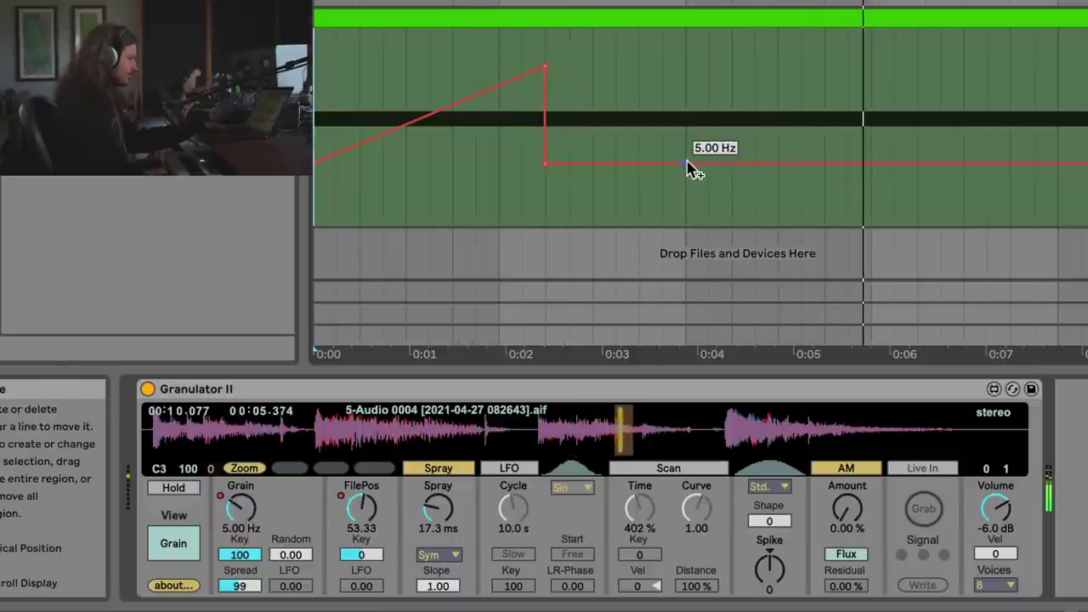
left_click(871, 163)
left_click_drag(834, 164, 870, 69)
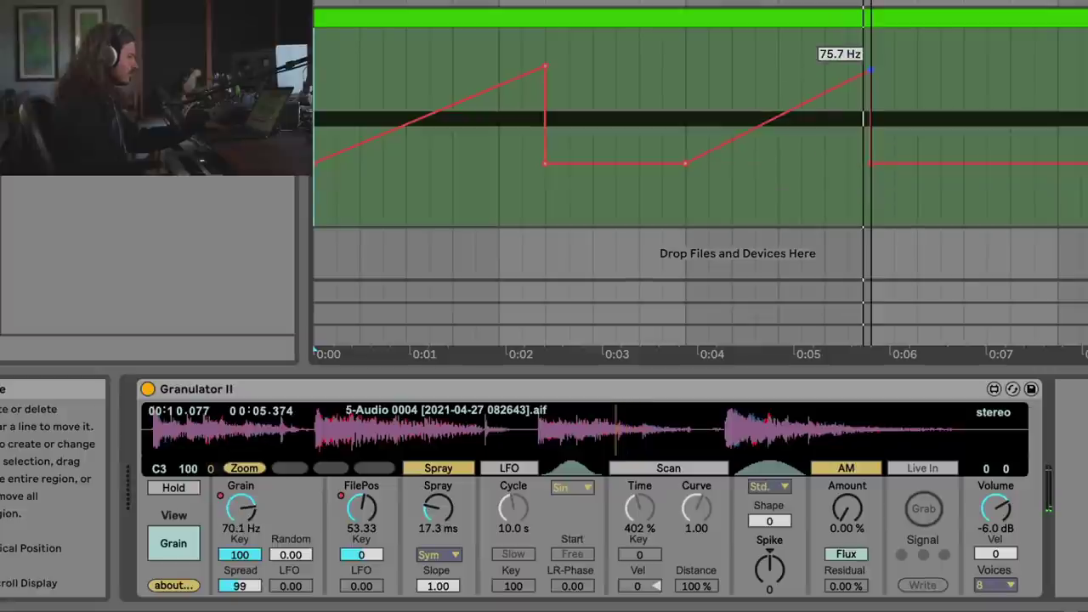
key("space")
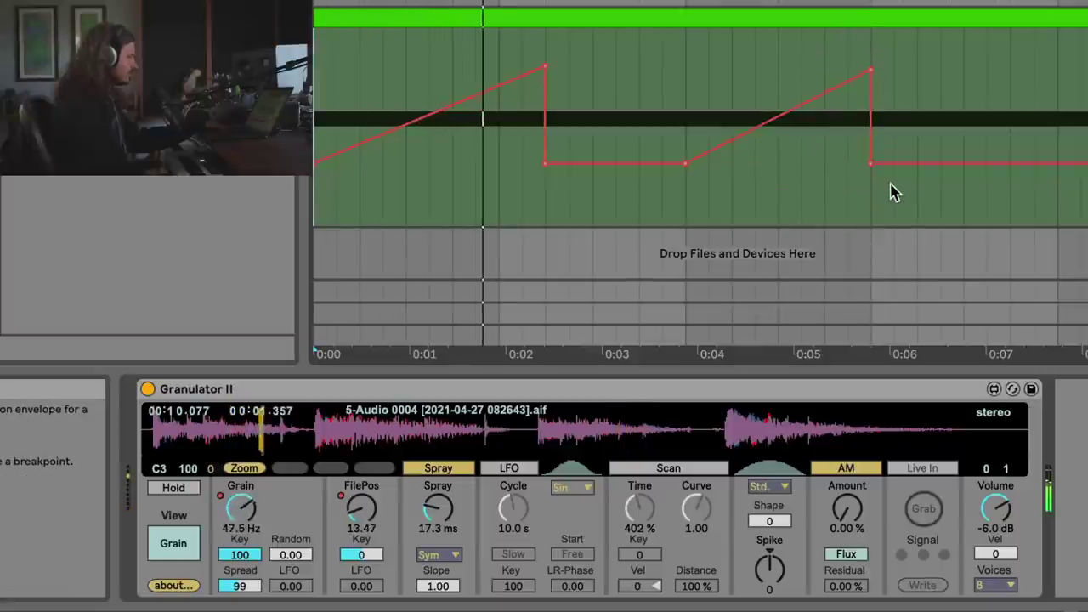
left_click_drag(871, 164, 890, 159)
left_click_drag(871, 70, 894, 72)
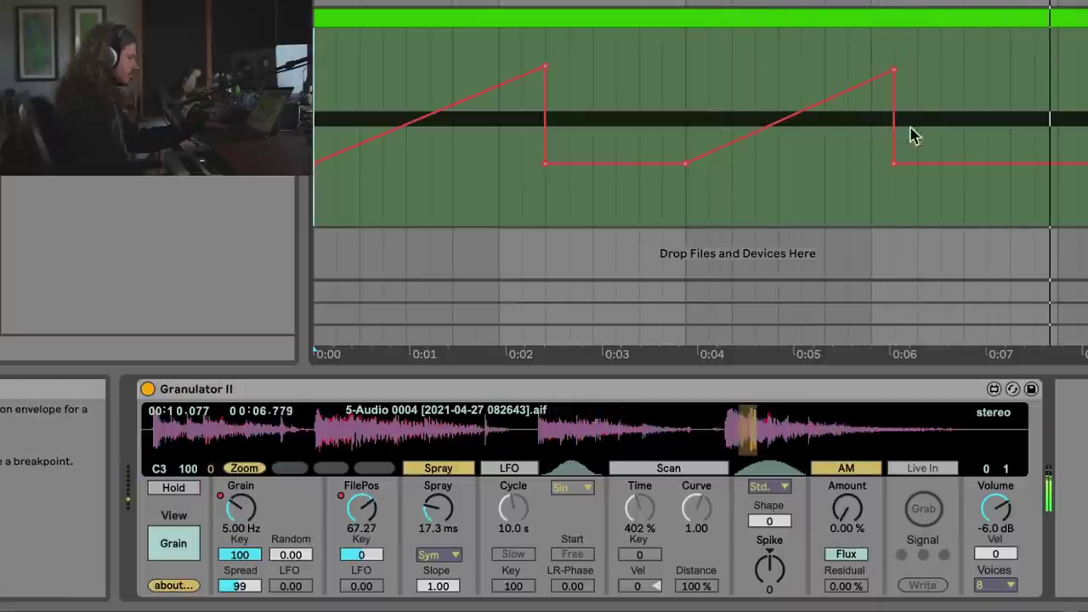
Show the FilePos automation, duplicate the first four bars of the Granulator clip with their automation, and play from bar 5
left_click(361, 507)
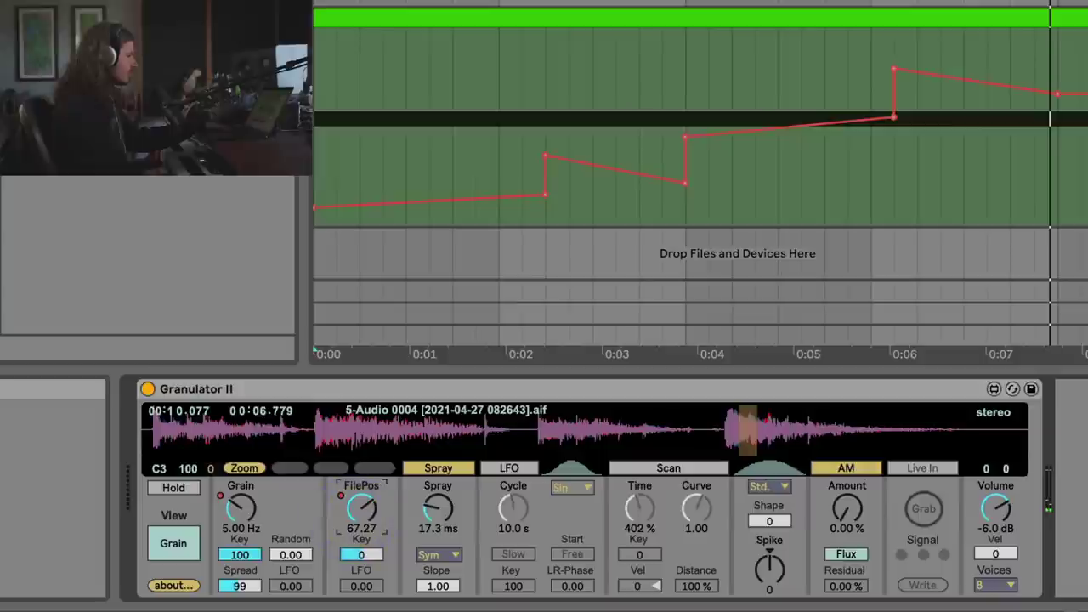
key("minus")
left_click_drag(909, 163, 321, 134)
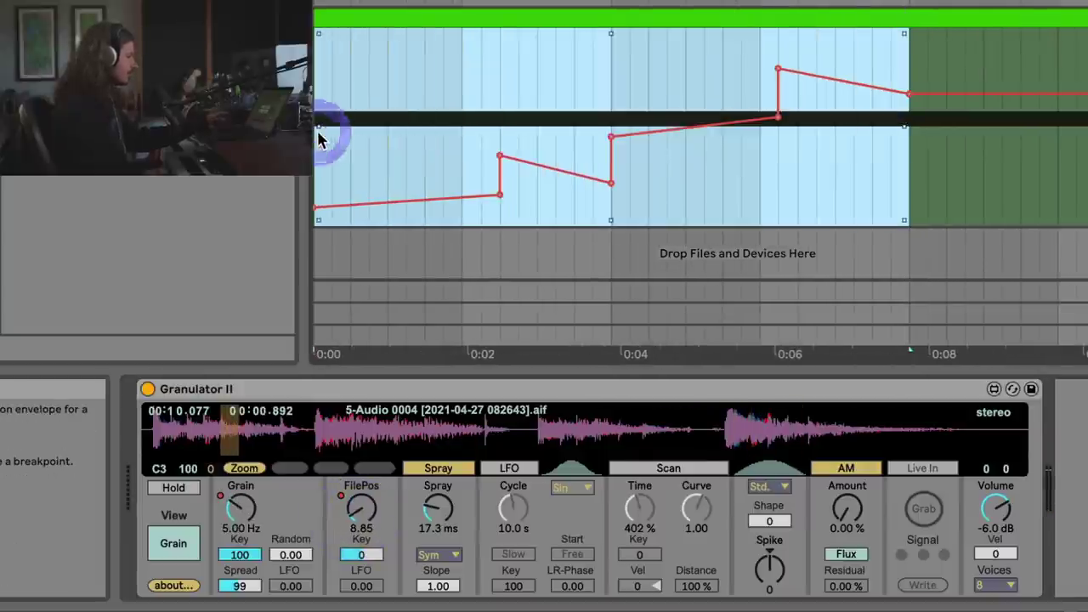
key("ctrl+d")
left_click_drag(651, 1, 782, 2)
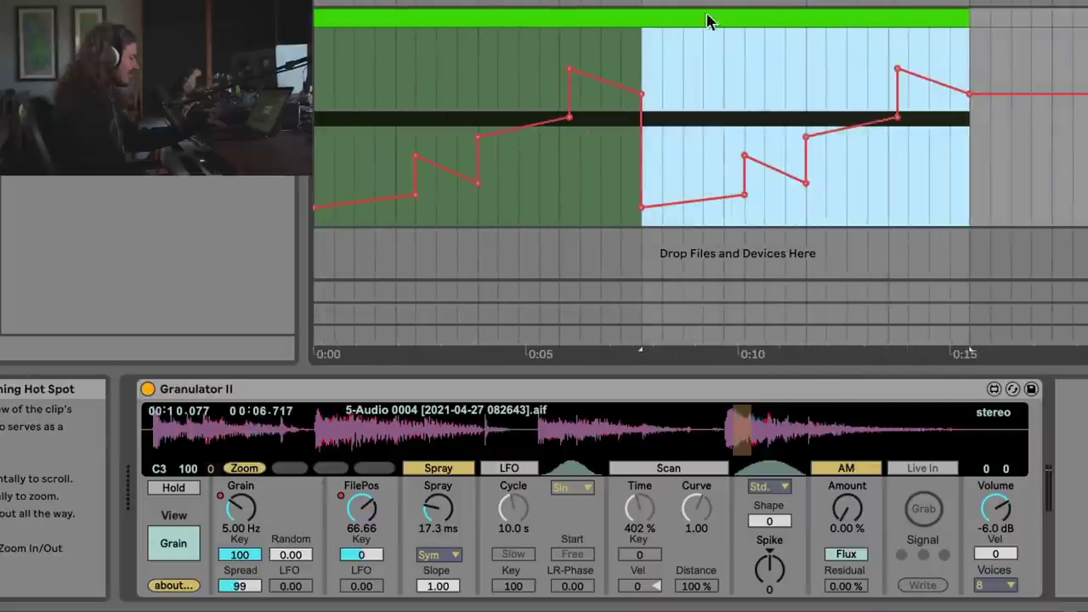
left_click(643, 47)
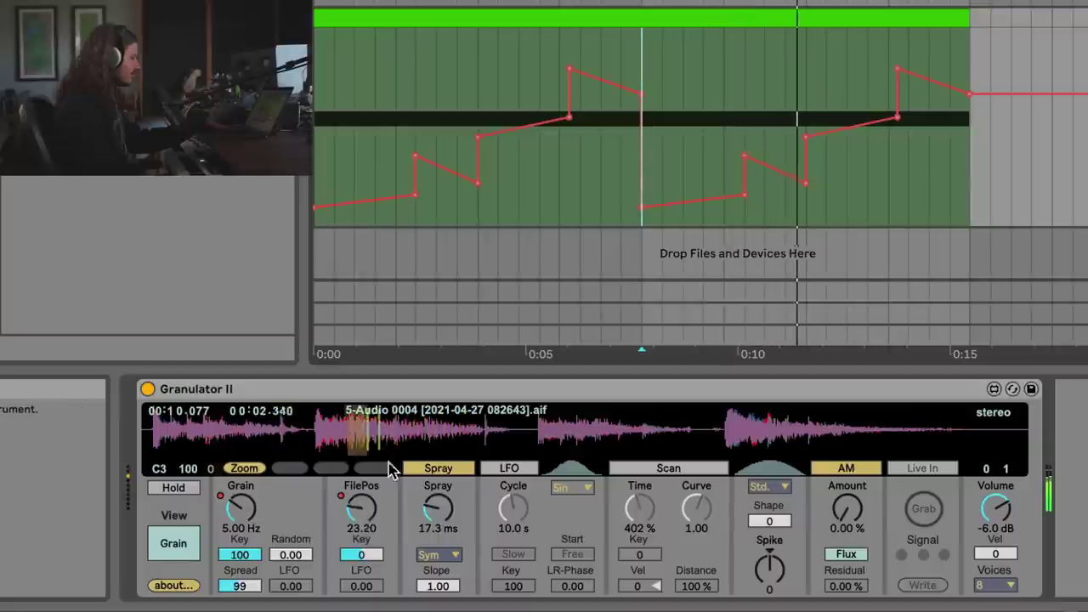
Make the Spray automation jump to 115 ms at bar 5 for the duplicated half of the clip
left_click(438, 508)
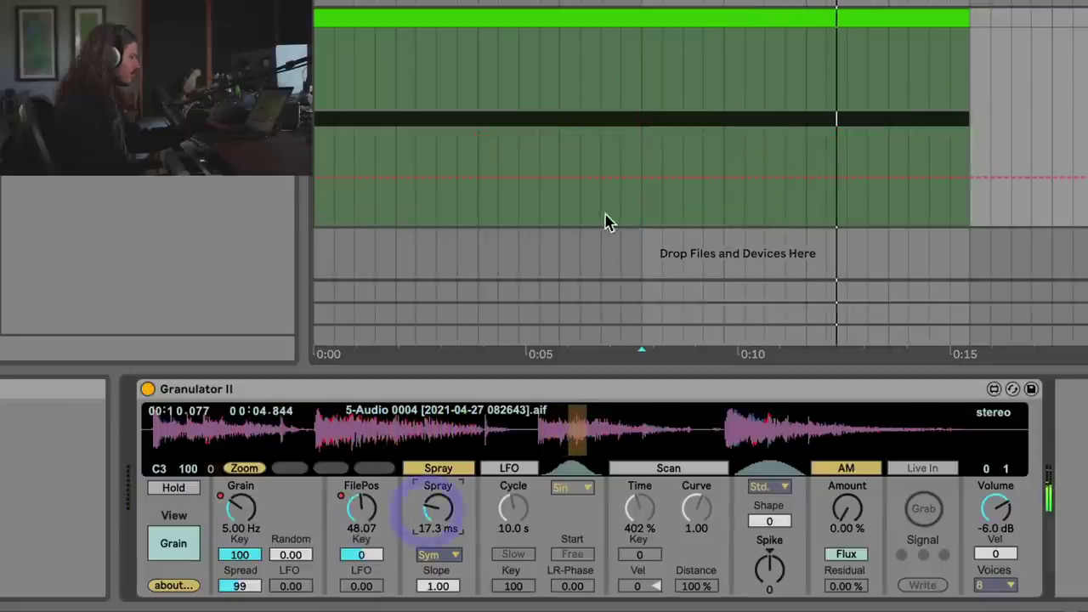
left_click(639, 178)
mouse_move(665, 178)
left_mouse_down()
mouse_move(697, 162)
mouse_move(662, 125)
mouse_move(644, 153)
left_mouse_up()
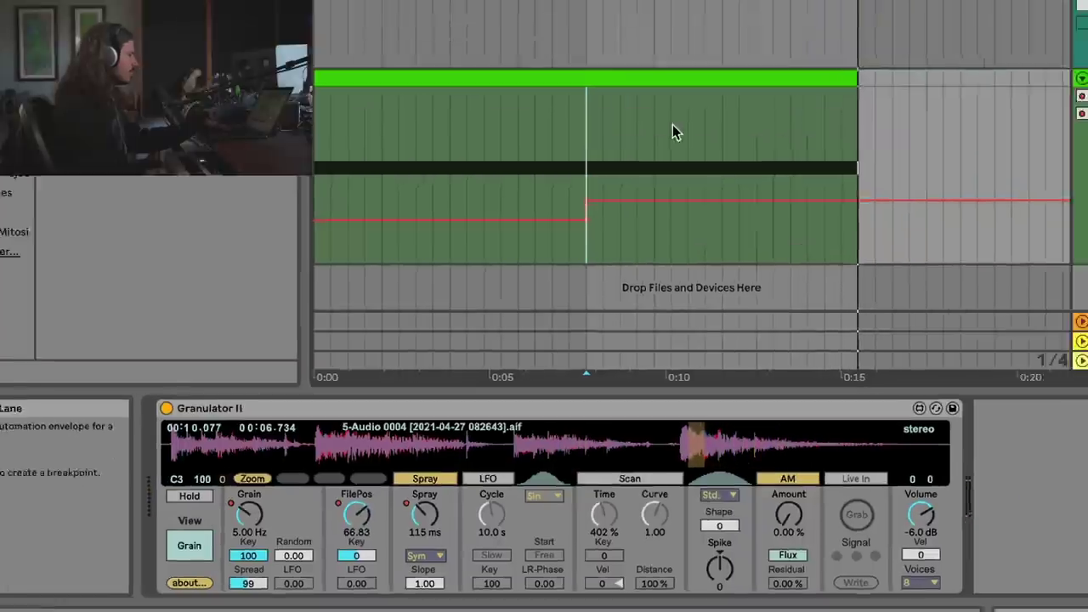
Solo the 2 Audio track and play its first clip at 1.3, then take the track out of solo
scroll(672, 125, "up", 4)
scroll(672, 125, "down", 4)
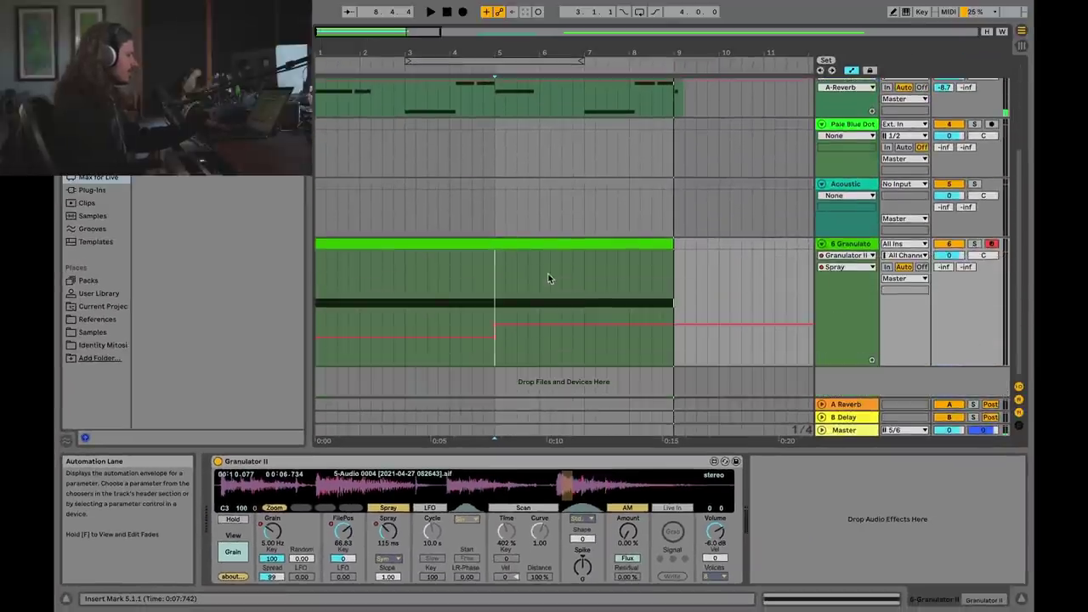
scroll(548, 281, "up", 3)
scroll(547, 276, "down", 3)
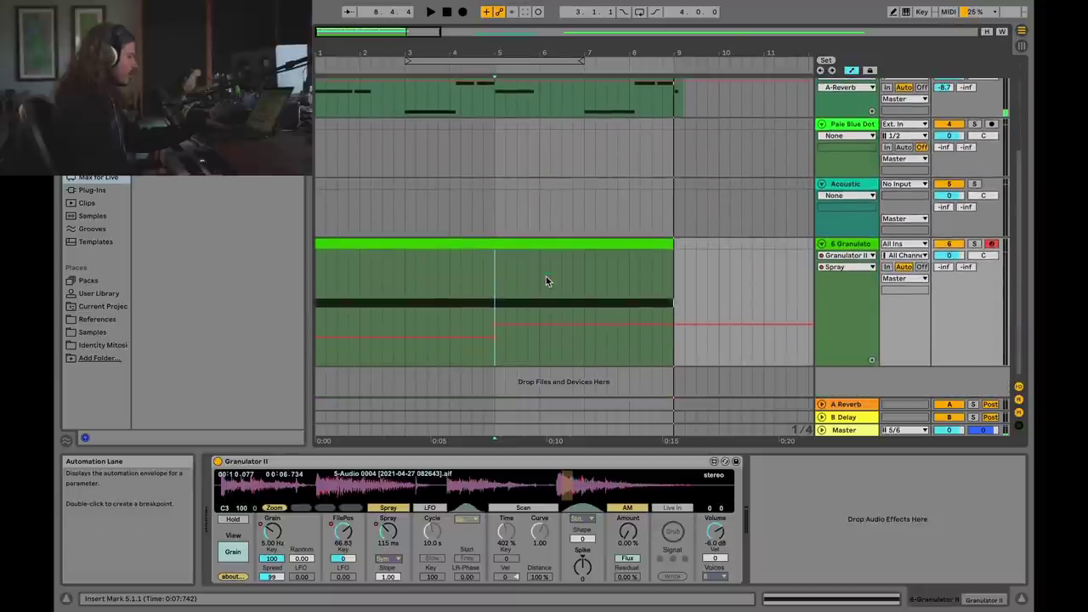
scroll(546, 277, "up", 4)
left_click_drag(391, 32, 396, 79)
left_click(355, 166)
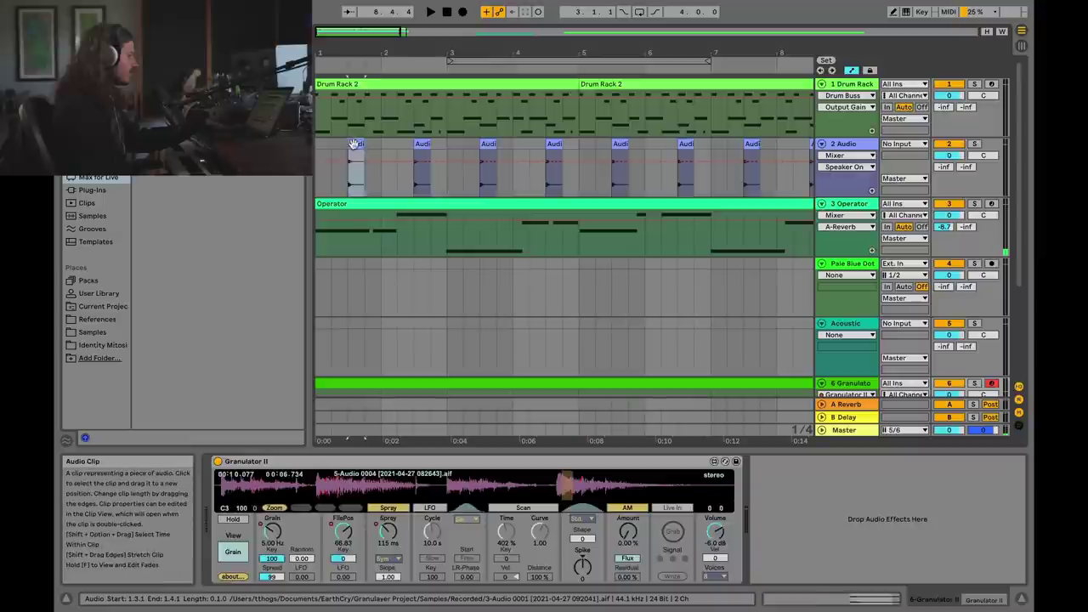
left_click(976, 147)
key("space")
key("space")
key("space")
key("space")
key("space")
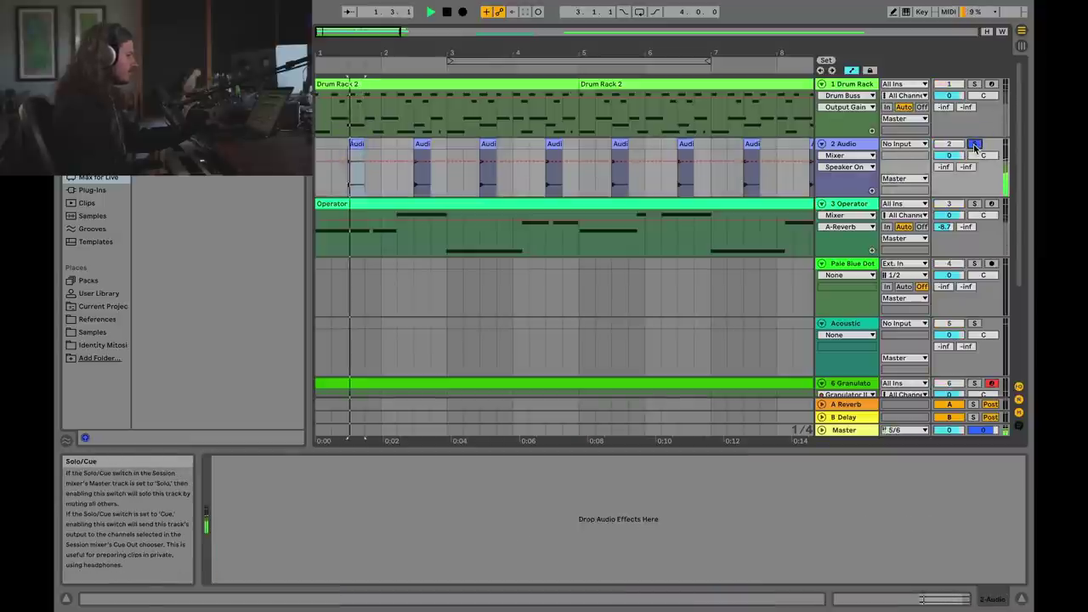
left_click(976, 147)
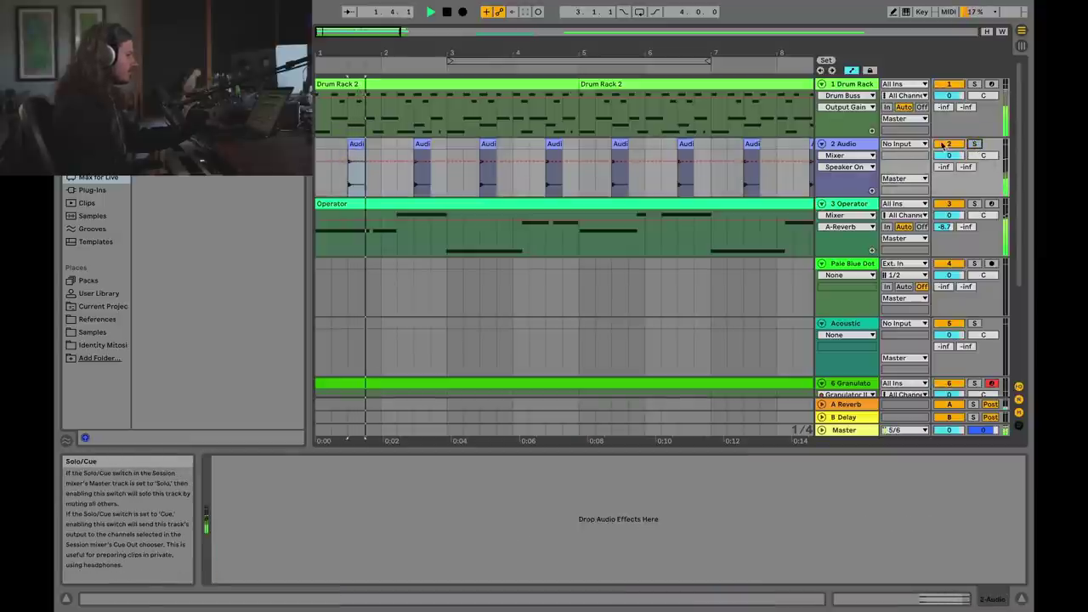
Play the full arrangement from bar 1, then solo the 1 Drum Rack and 2 Audio tracks together and play them
left_click(319, 151)
key("space")
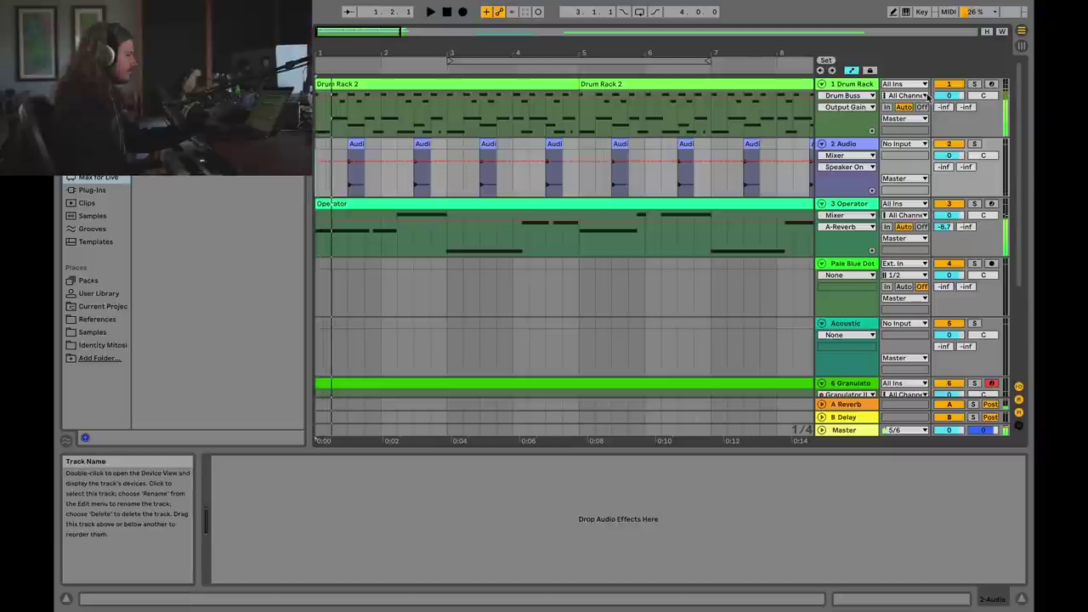
left_click(975, 85)
left_click(977, 146, "super")
key("space")
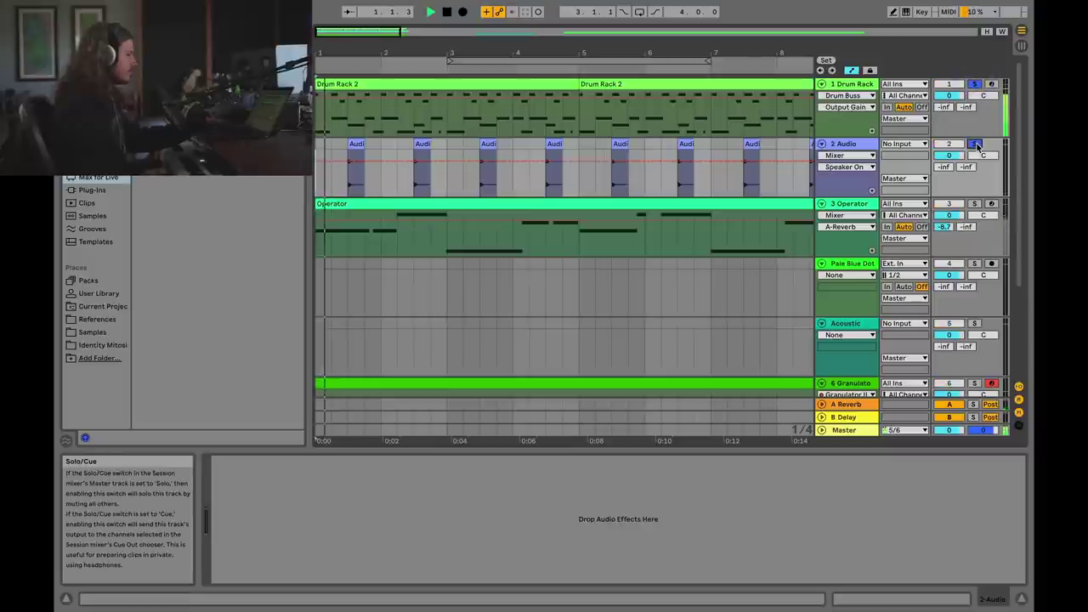
key("space")
Insert a MIDI track below 2 Audio, load Granulator II on it and load the first 2 Audio clip as its sample
right_click(846, 148)
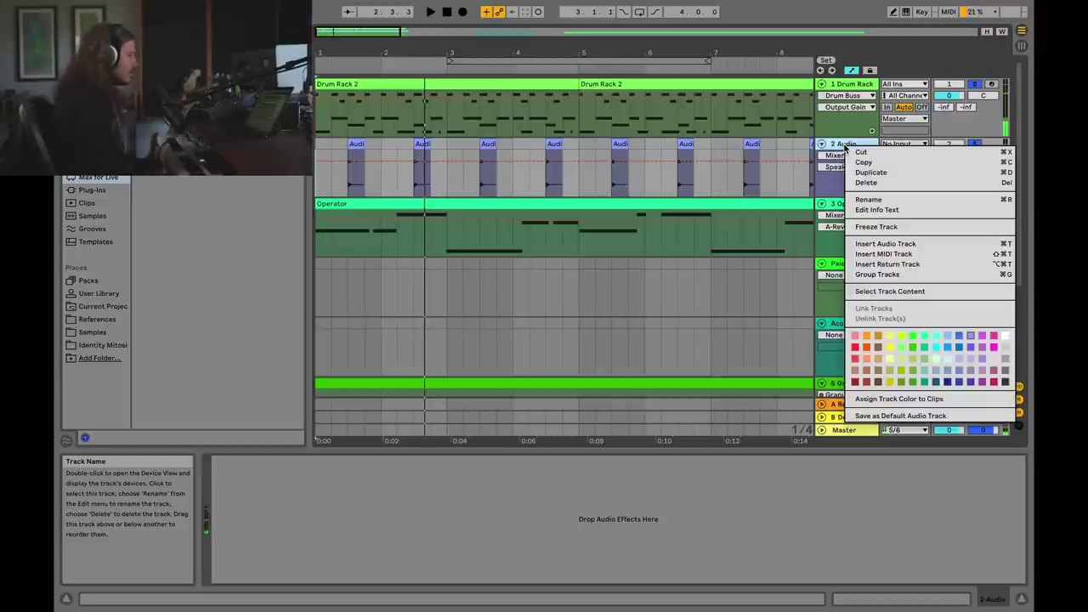
left_click(876, 255)
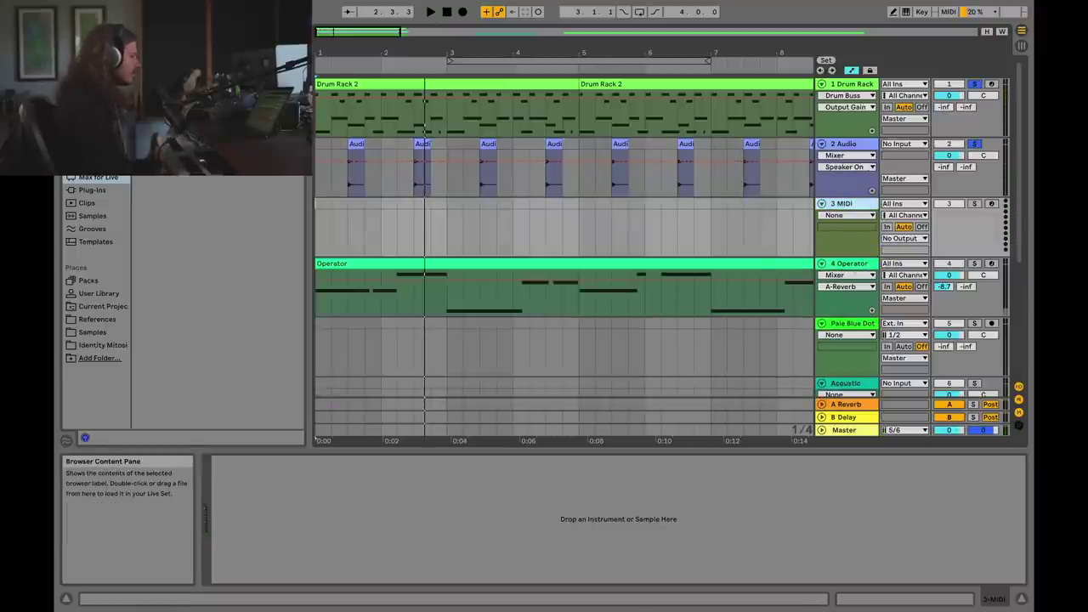
left_click_drag(196, 140, 361, 216)
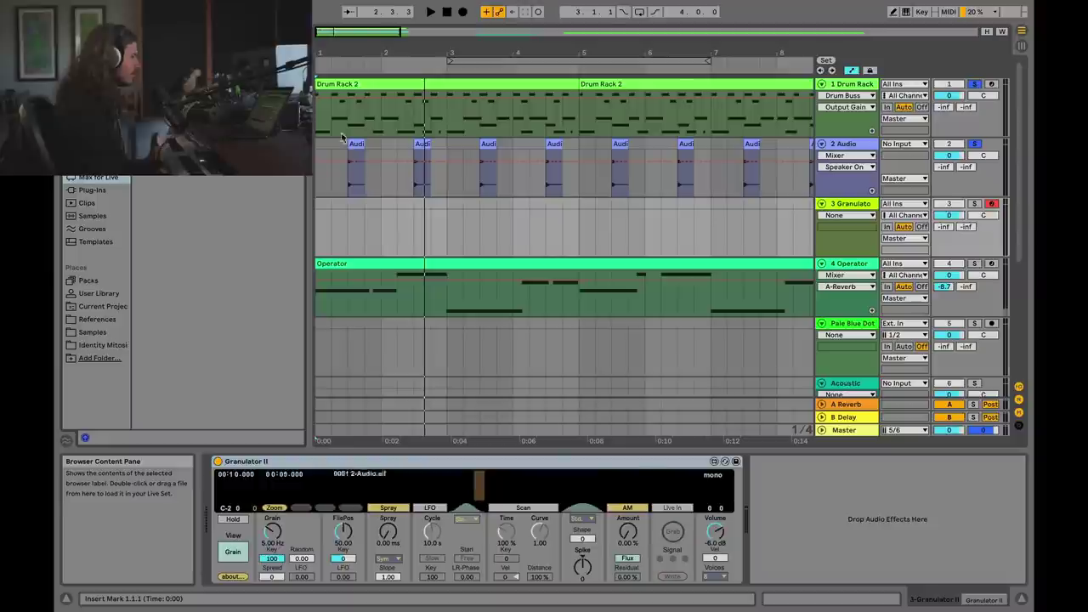
left_click_drag(355, 165, 343, 462)
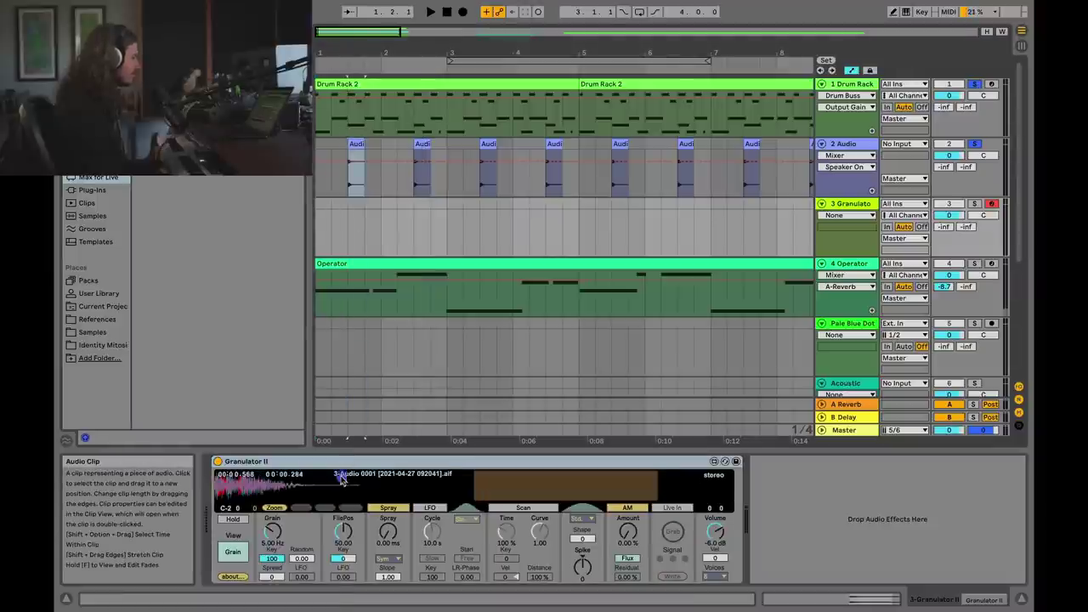
Unsolo and mute 2 Audio, and create a one-bar MIDI clip at bar 1 on the new Granulator track with a C3 note at beat 3
left_click(975, 144)
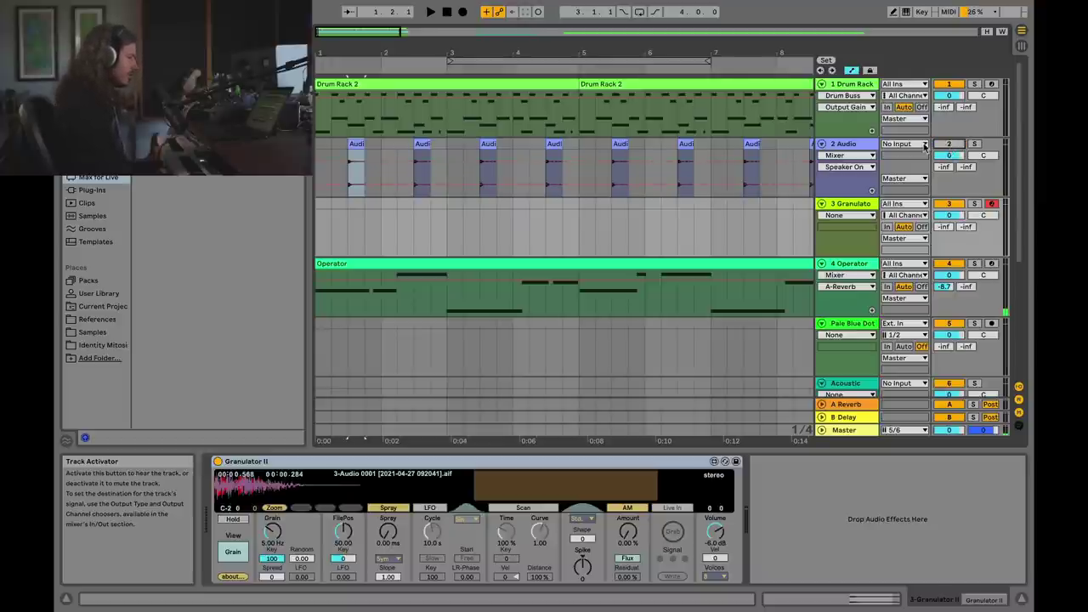
left_click(379, 237)
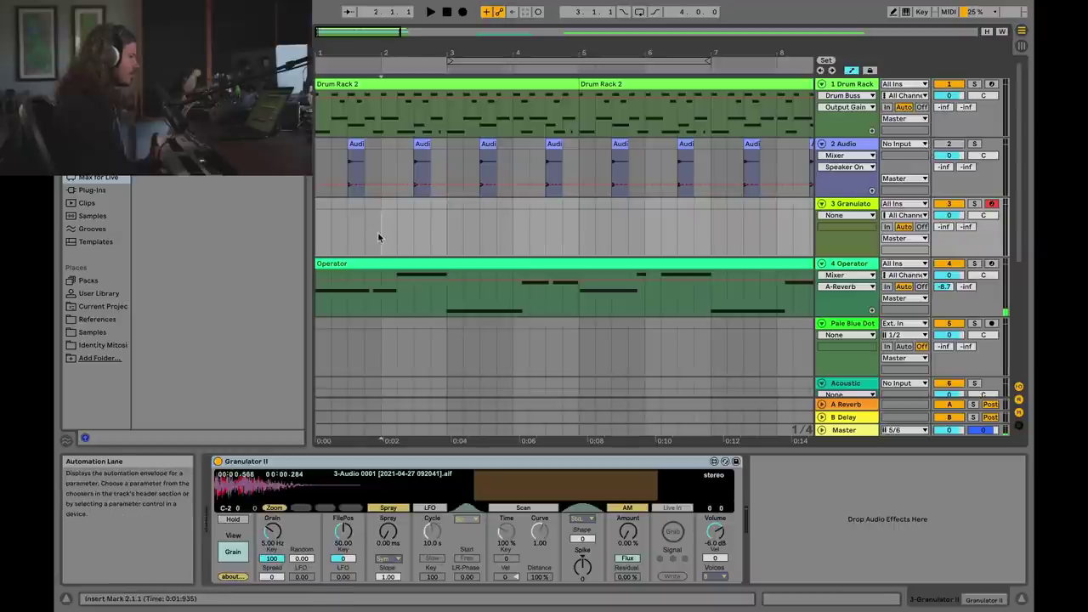
left_click_drag(379, 237, 315, 234)
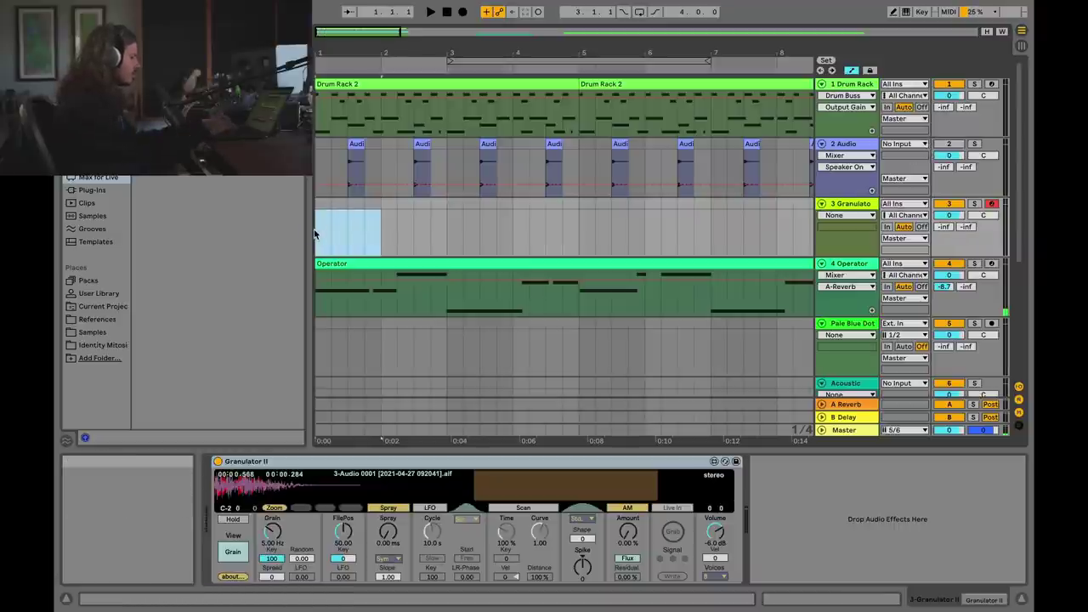
key("super+shift+m")
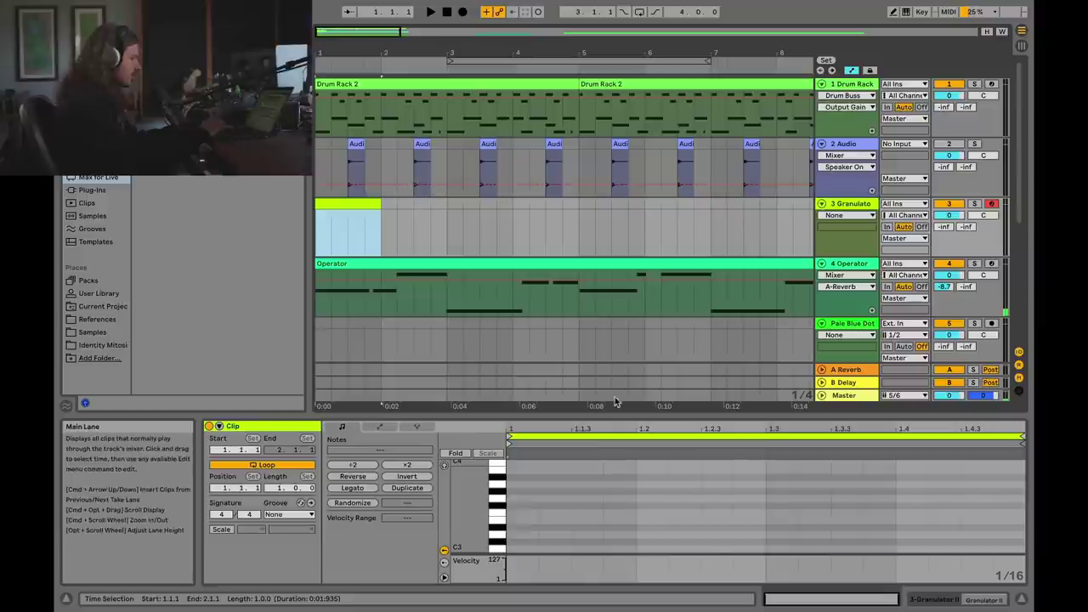
double_click(775, 550)
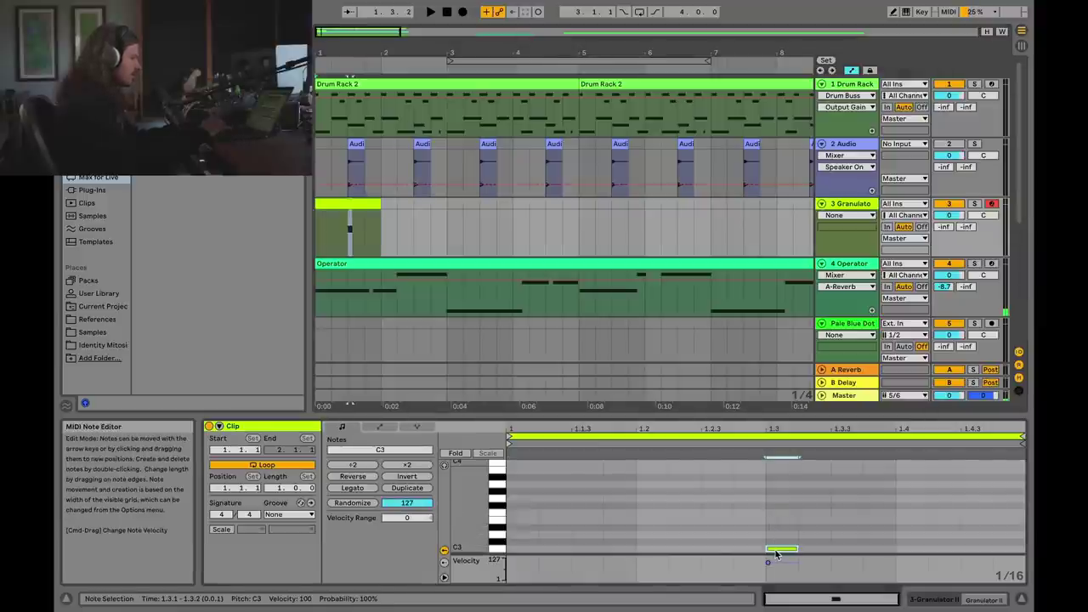
Set the new Granulator II's FilePos to 0.00 and its Grain rate to 5.74 Hz
double_click(837, 205)
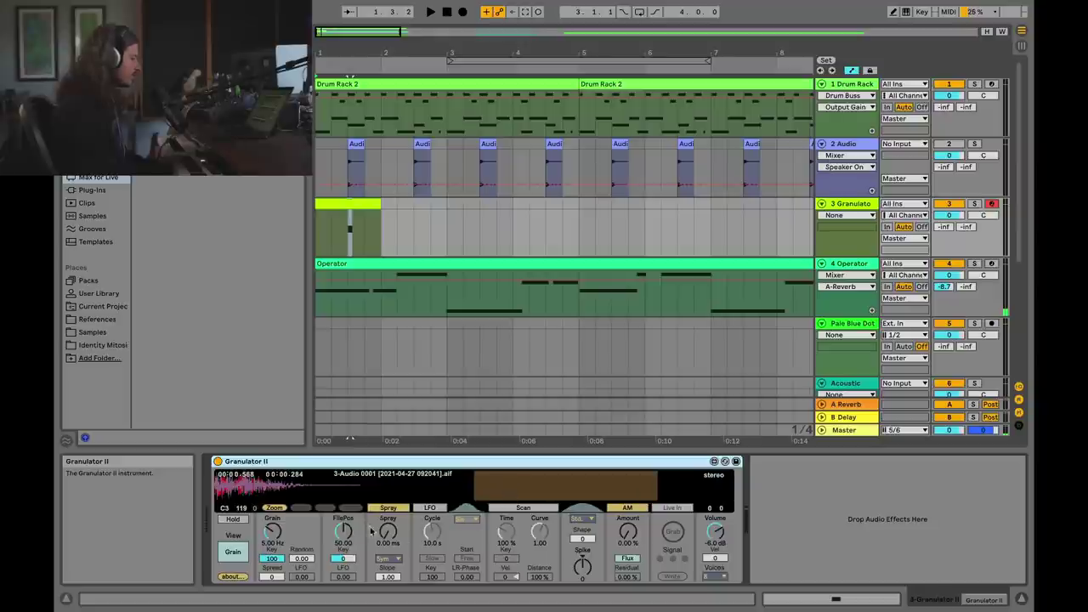
left_click_drag(345, 530, 345, 573)
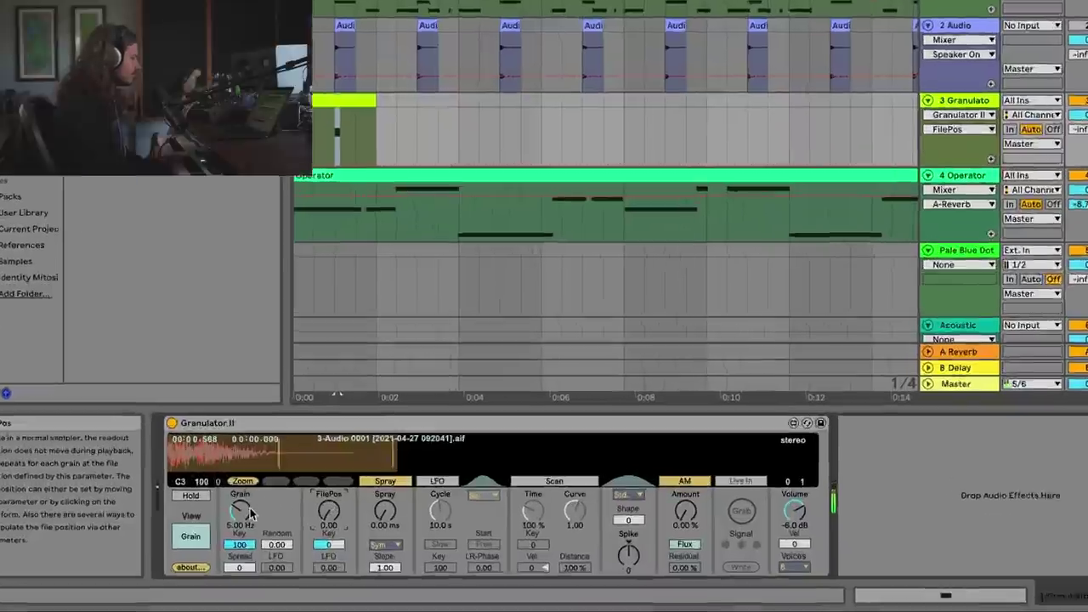
mouse_move(272, 533)
left_mouse_down()
mouse_move(272, 511)
mouse_move(272, 533)
left_mouse_up()
left_click_drag(146, 460, 146, 451)
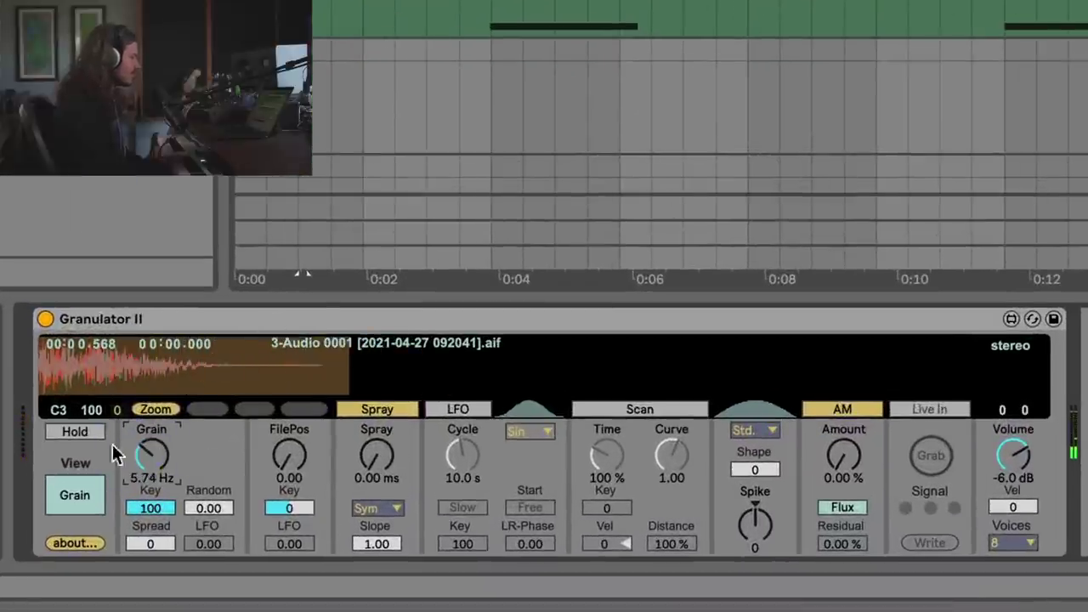
Enable Scan on the new Granulator II and set Grain to 23.4 Hz, Spray to 54.6 ms and scan Time to 235 %
left_click(644, 406)
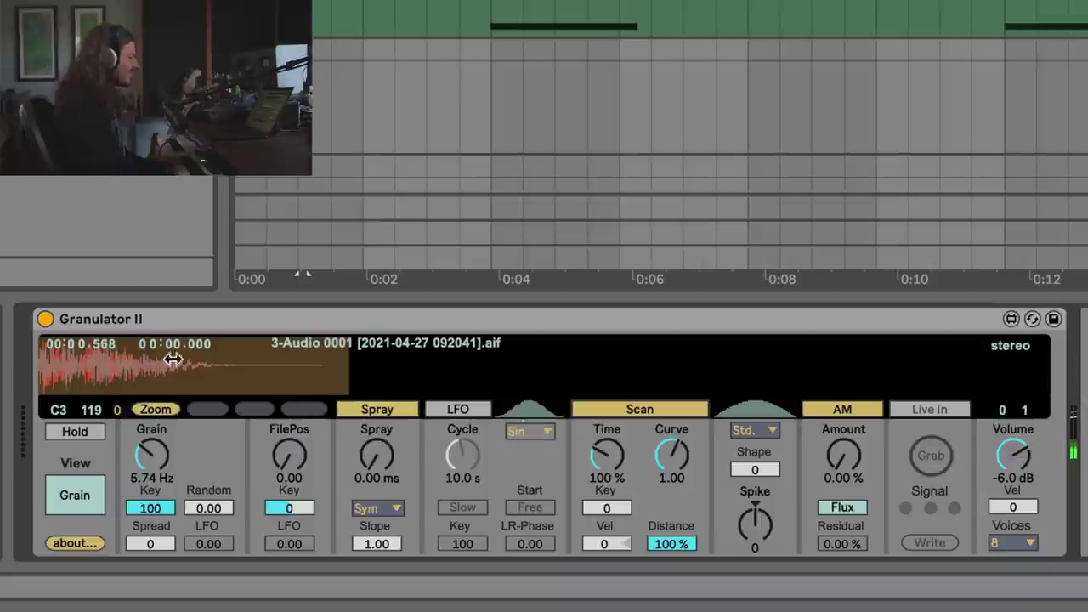
left_click_drag(145, 460, 144, 417)
mouse_move(378, 455)
left_mouse_down()
mouse_move(379, 428)
mouse_move(379, 457)
mouse_move(378, 444)
left_mouse_up()
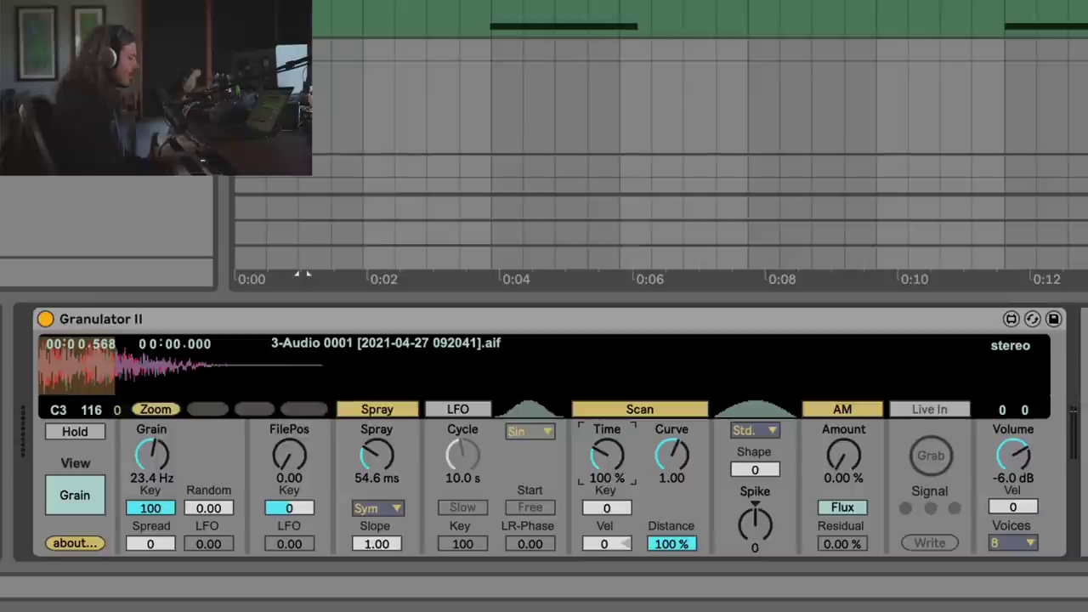
left_click_drag(607, 437, 607, 497)
mouse_move(607, 456)
left_mouse_down()
mouse_move(607, 477)
mouse_move(607, 463)
left_mouse_up()
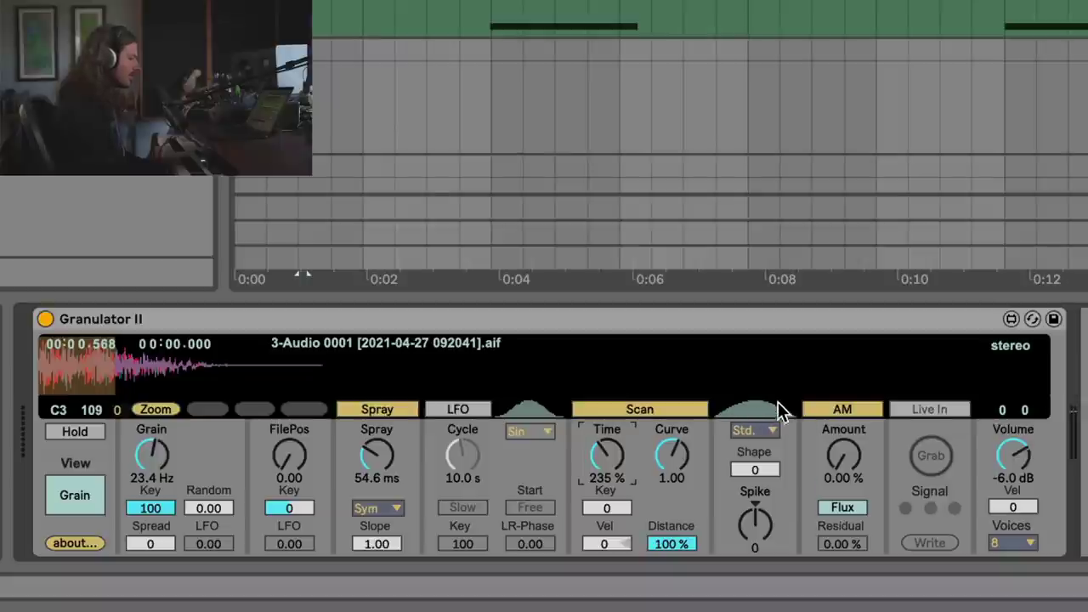
Change the grain window shape to Fall, and set Spray to 27.5 ms and grain Spread to 121
left_click(753, 432)
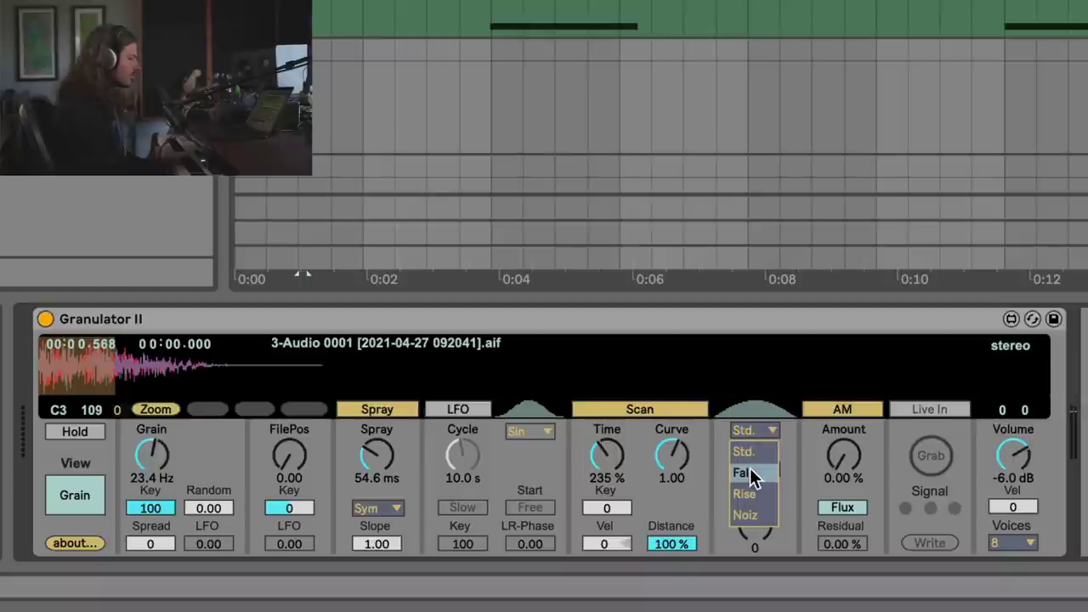
left_click(749, 467)
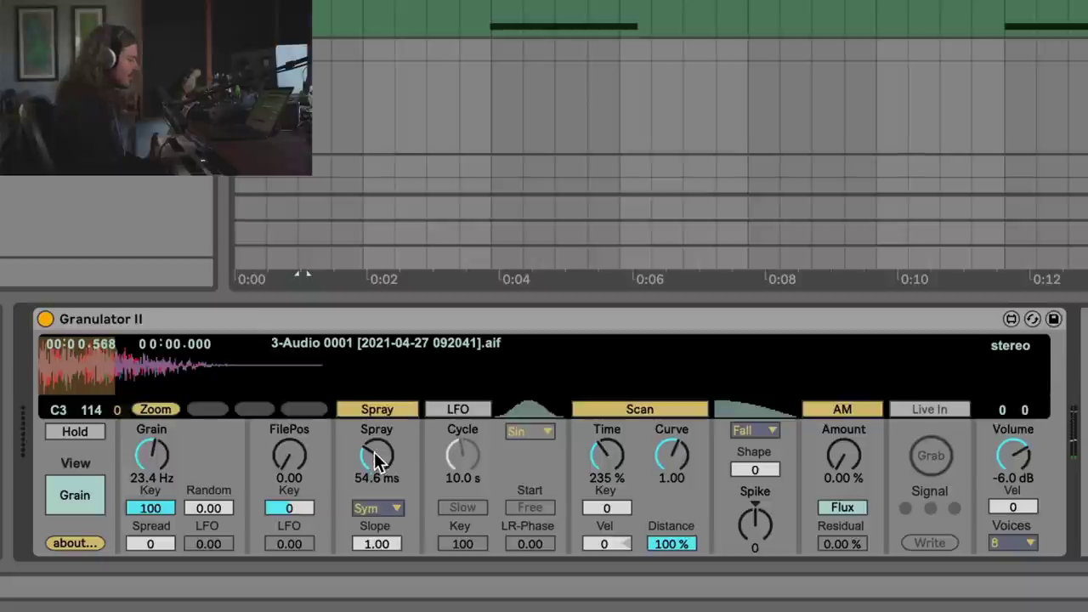
left_click_drag(375, 455, 375, 466)
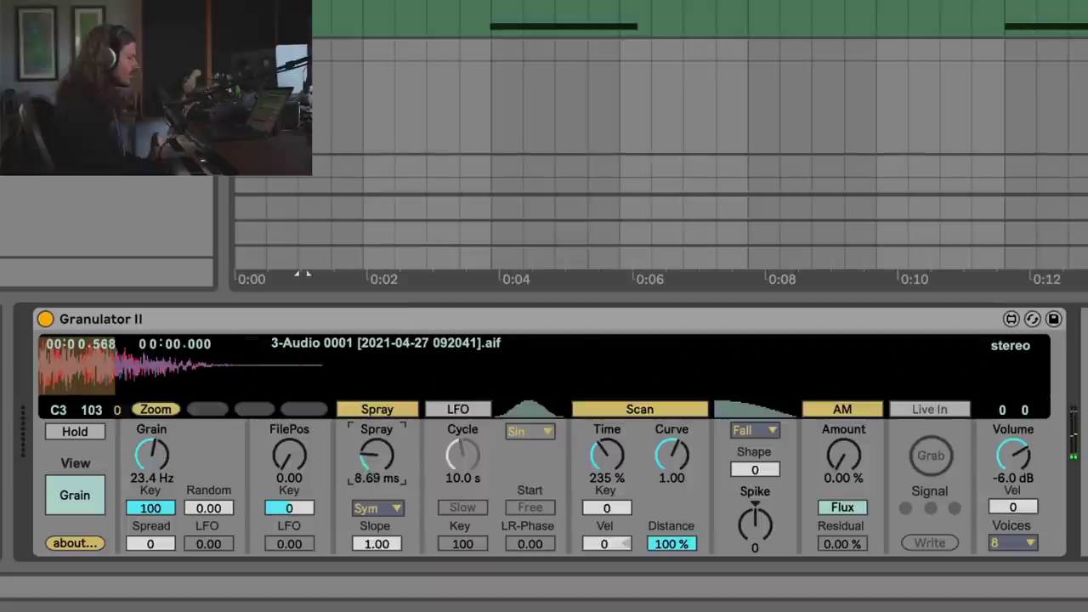
left_click(368, 460)
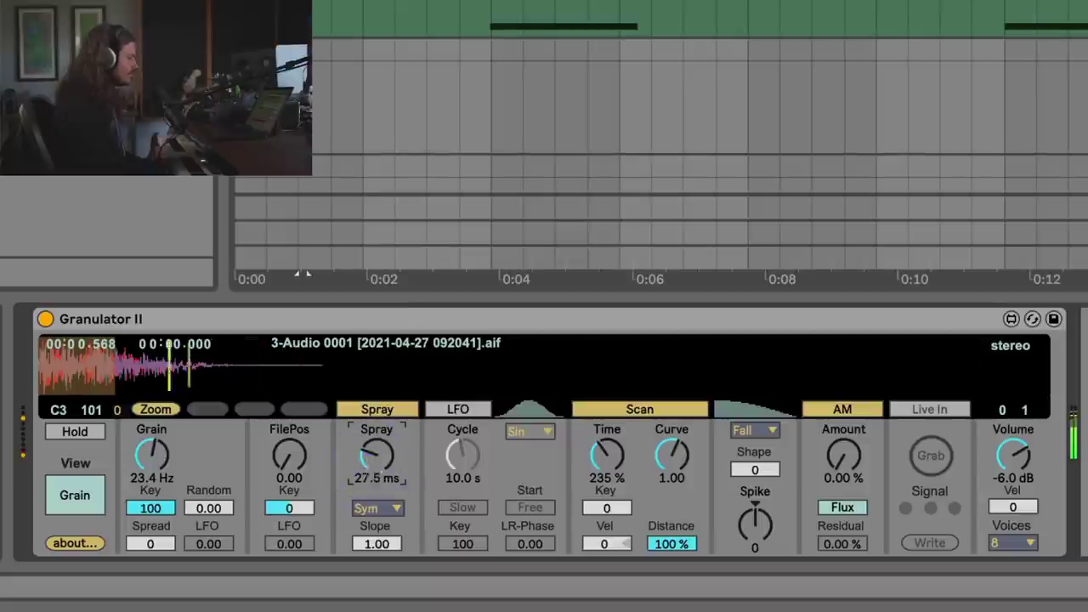
left_click_drag(160, 541, 160, 476)
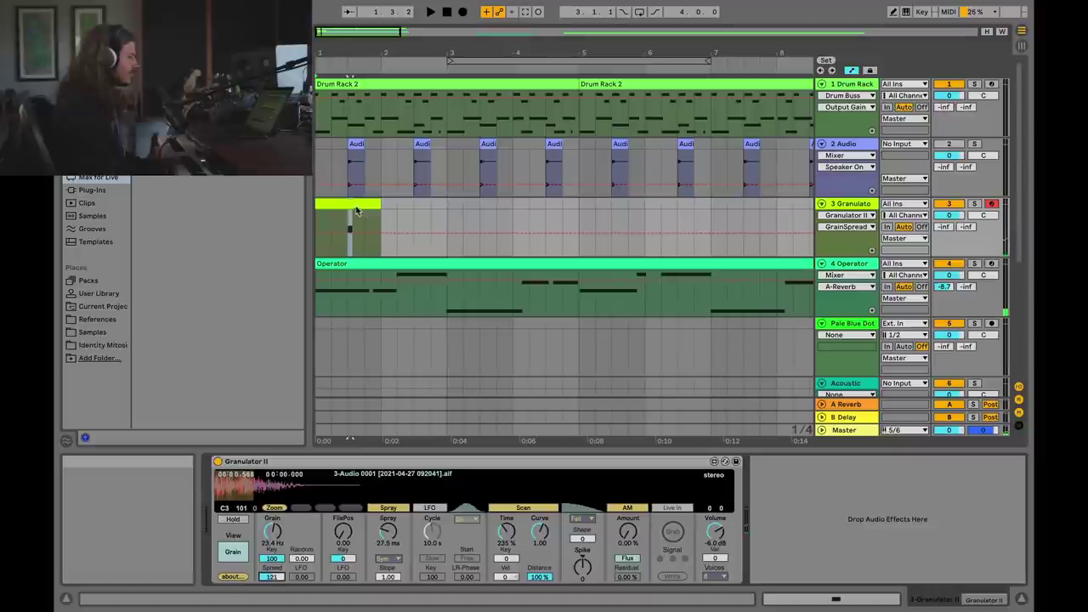
Duplicate the one-bar MIDI clip on 3 Granulator until it fills bars 1 to 8
left_click(355, 205)
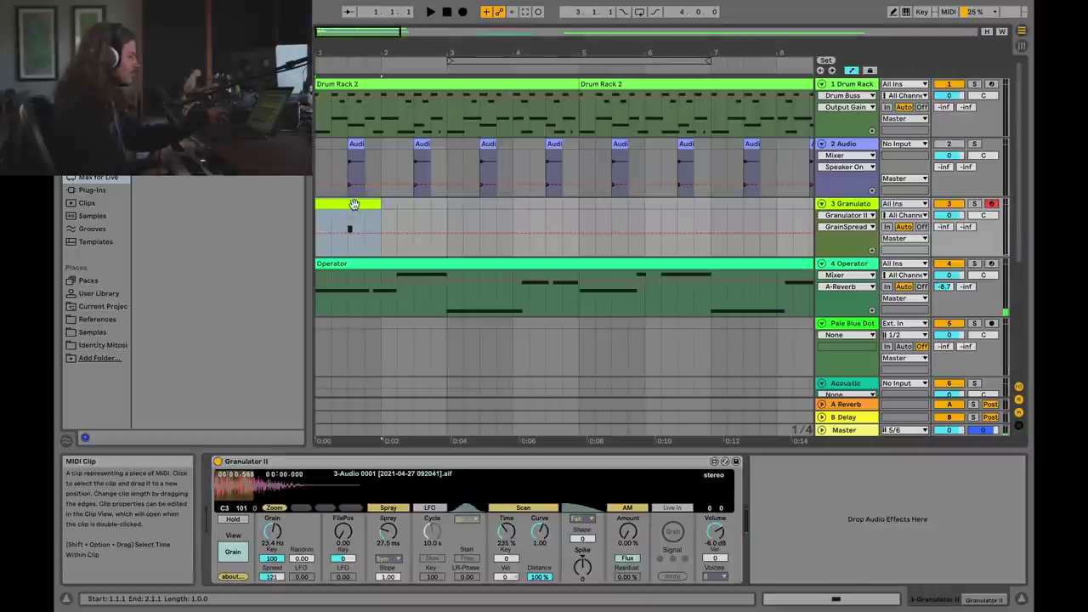
key("ctrl+d")
key("ctrl+d")
key("ctrl+d")
key("ctrl+d")
key("ctrl+d")
key("ctrl+d")
key("ctrl+d")
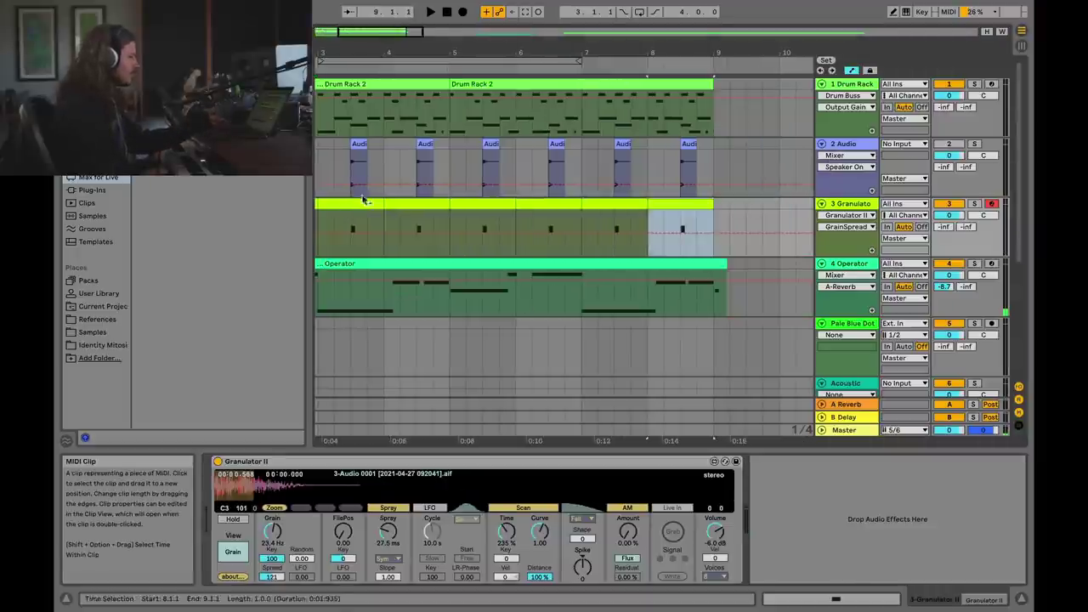
Play 1 Drum Rack soloed with 3 Granulator from bar 1, and lower the 3 Granulator track volume to -3.1 dB
left_click_drag(359, 31, 338, 28)
left_click(318, 223)
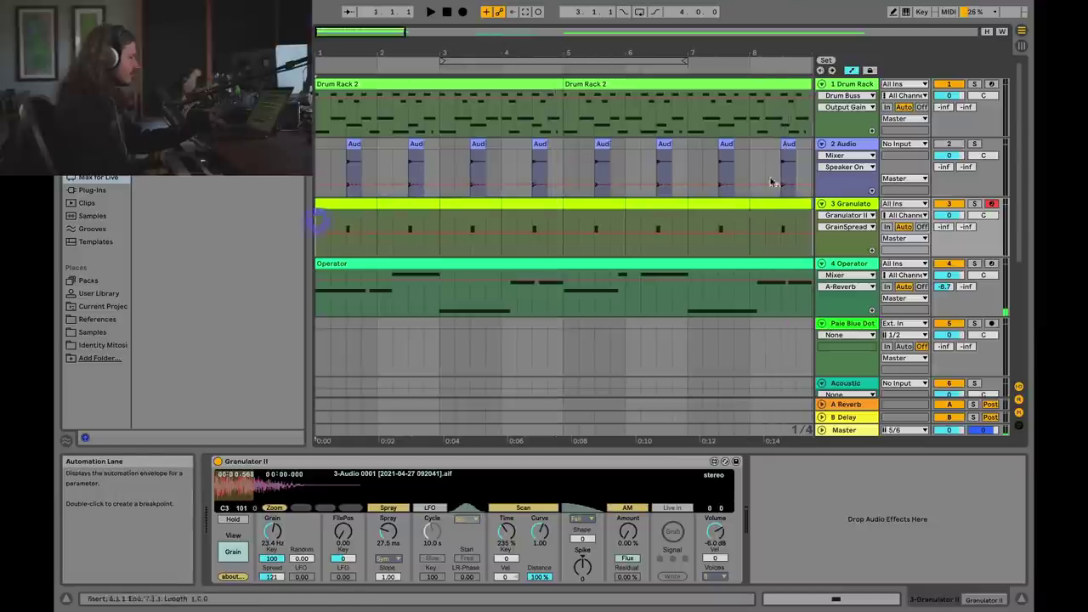
left_click(974, 84)
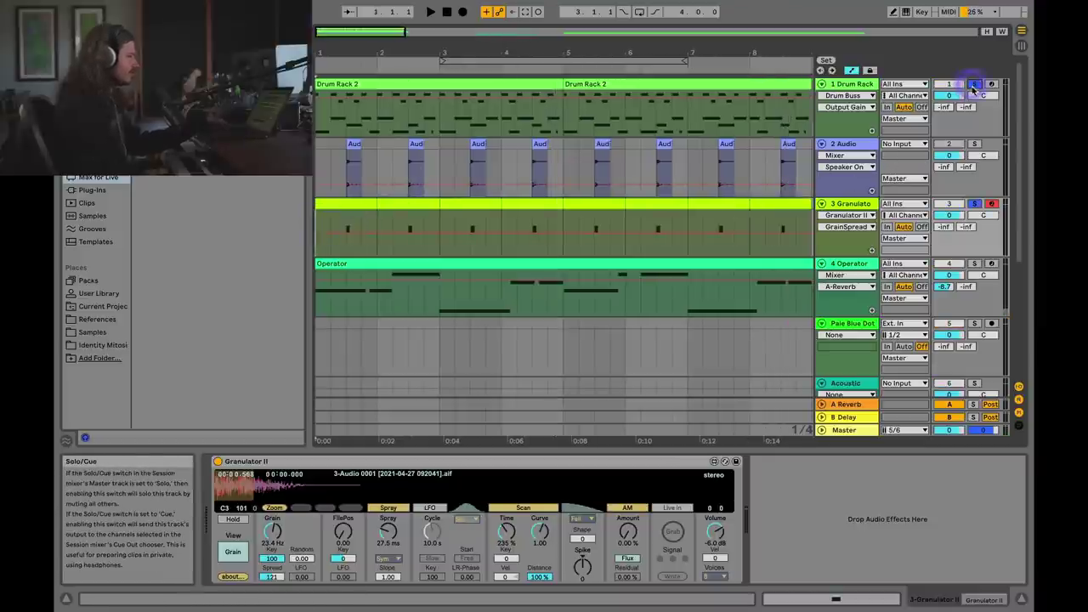
key("space")
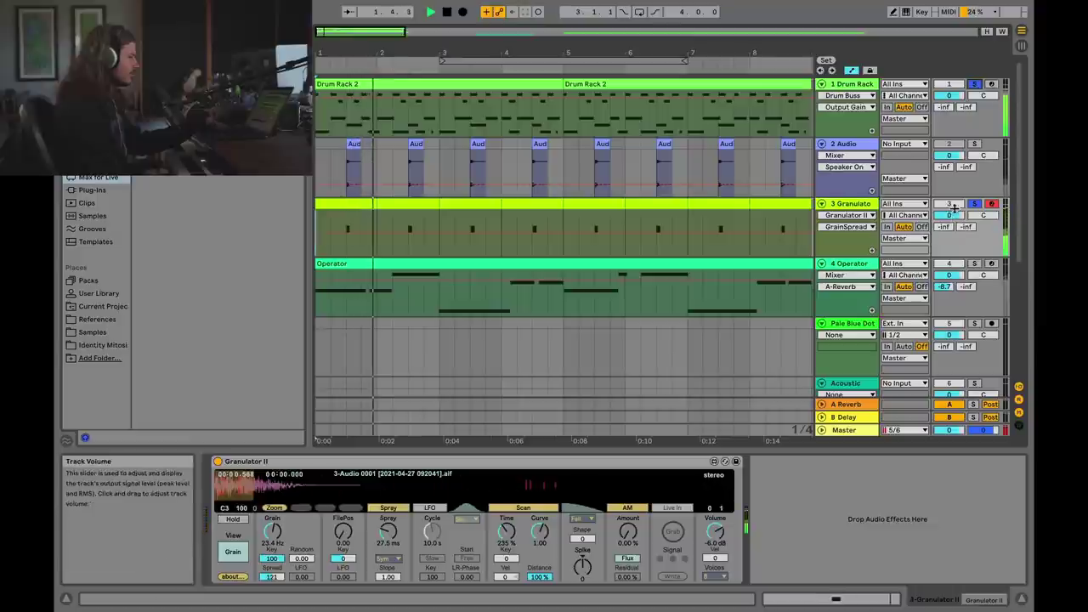
left_click_drag(950, 217, 950, 237)
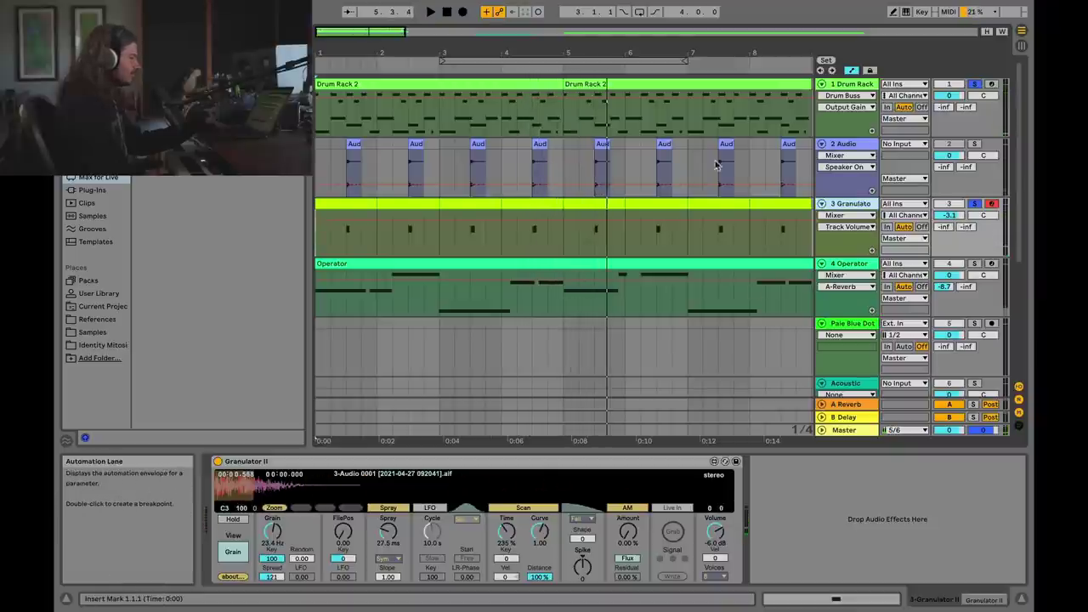
Insert a MIDI track below the Pale Blue Dot track and load Granulator II on it
scroll(658, 187, "down", 10)
scroll(660, 320, "down", 2)
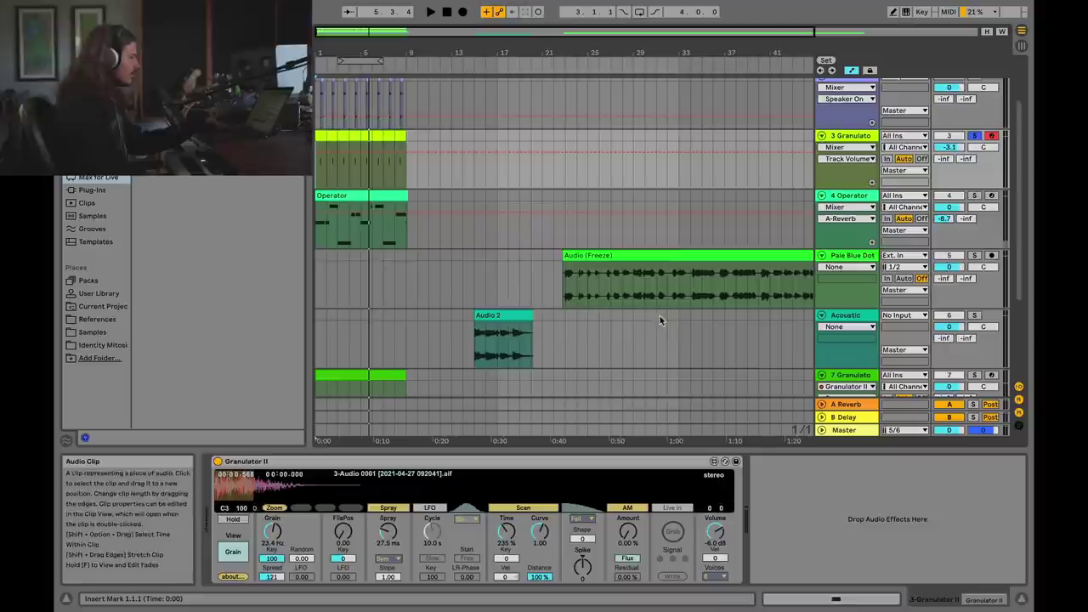
scroll(660, 320, "down", 1)
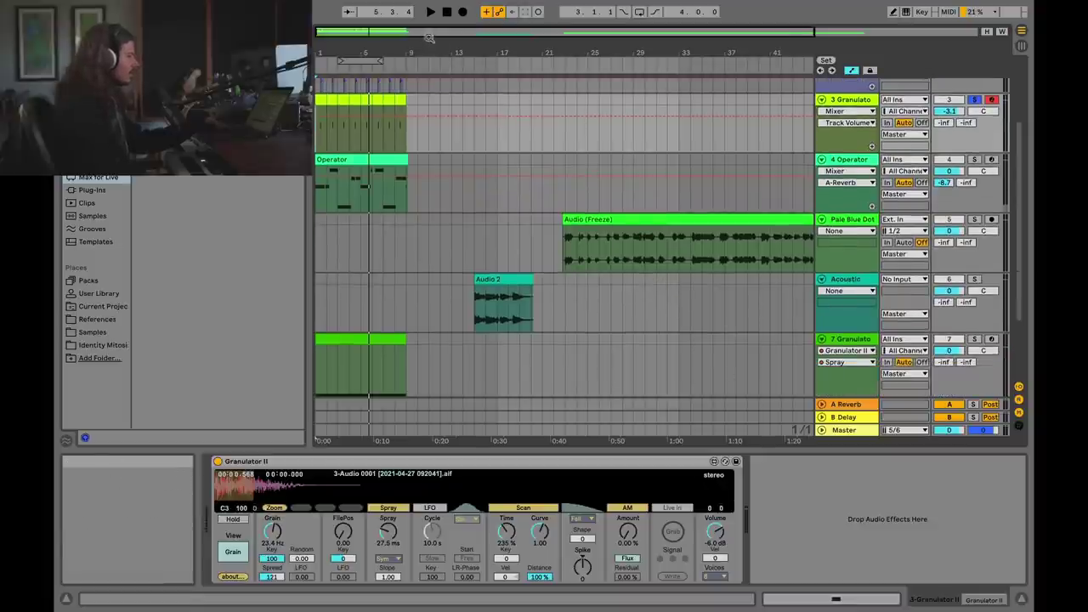
left_click_drag(429, 34, 459, 34)
right_click(856, 220)
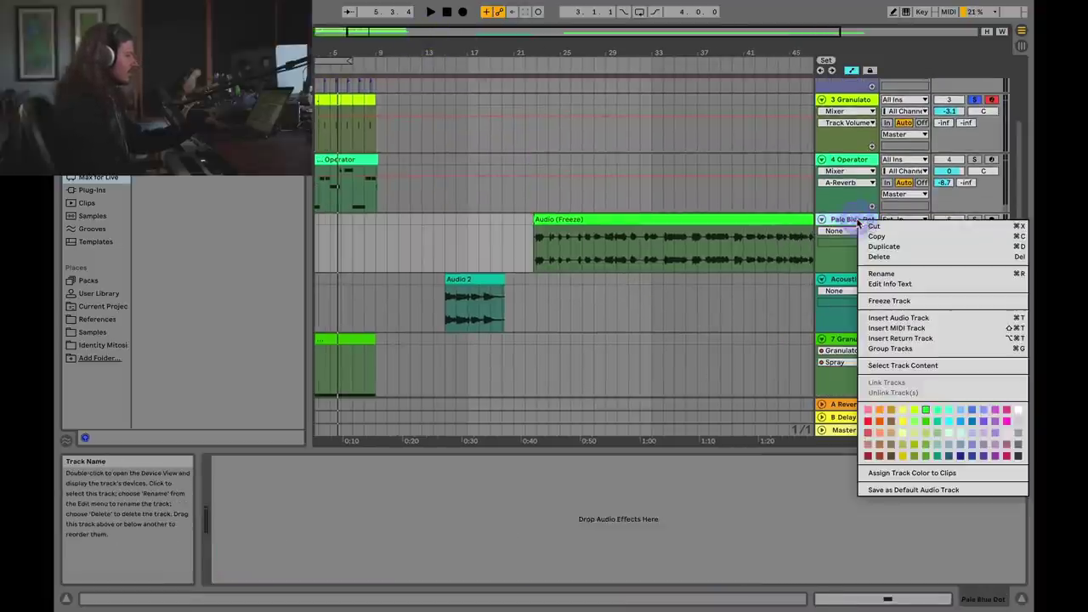
left_click(898, 328)
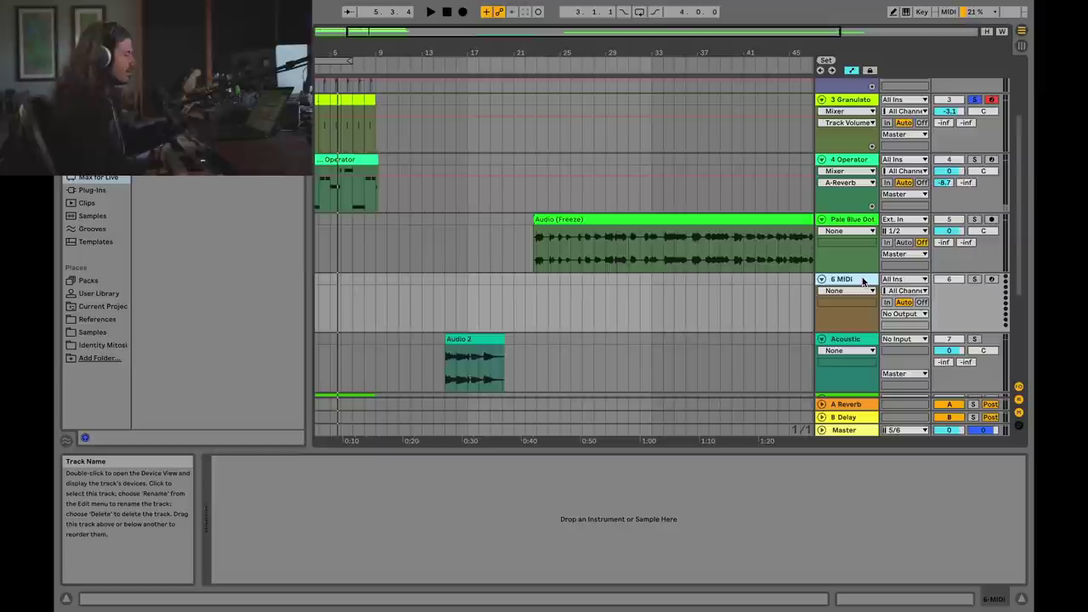
left_click_drag(195, 106, 636, 319)
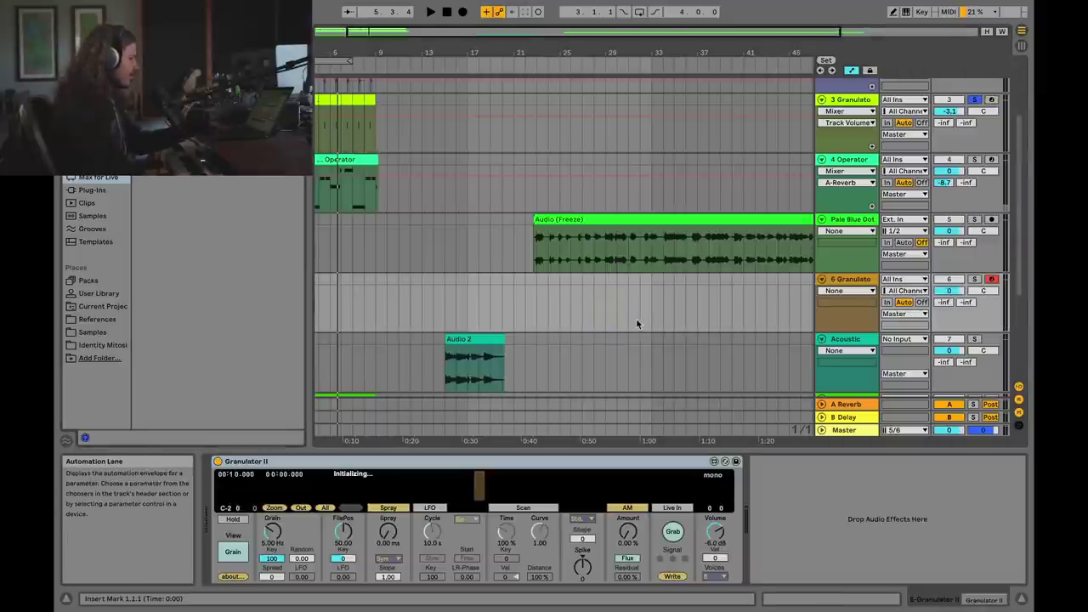
Load the frozen Pale Blue Dot clip as the new Granulator's sample, enable Scan and set FilePos to 0.00
left_click(630, 220)
left_click_drag(629, 219, 450, 495)
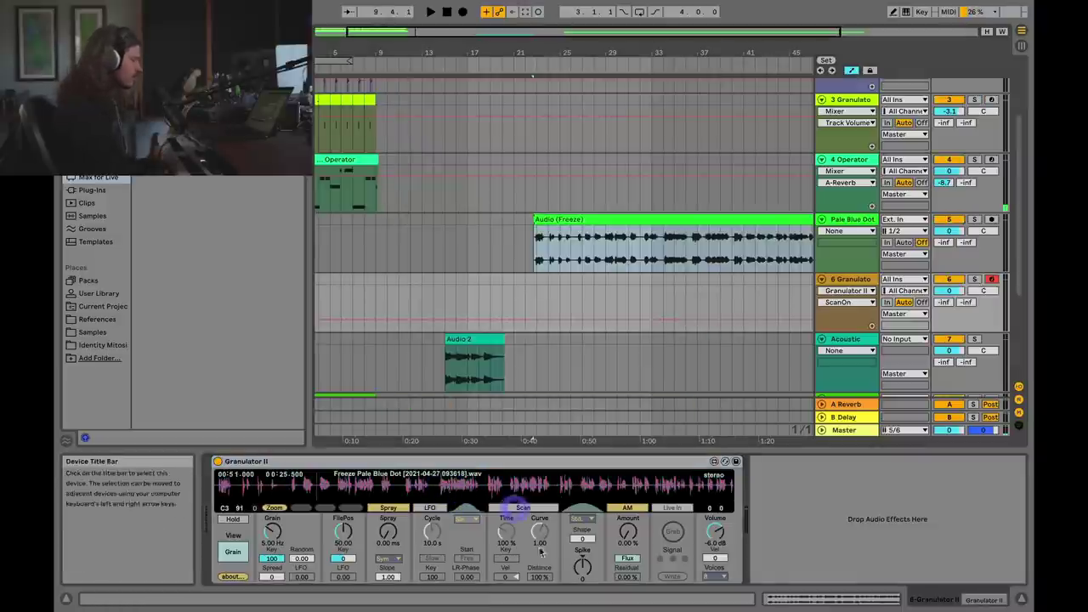
left_click(524, 508)
left_click_drag(344, 532, 344, 578)
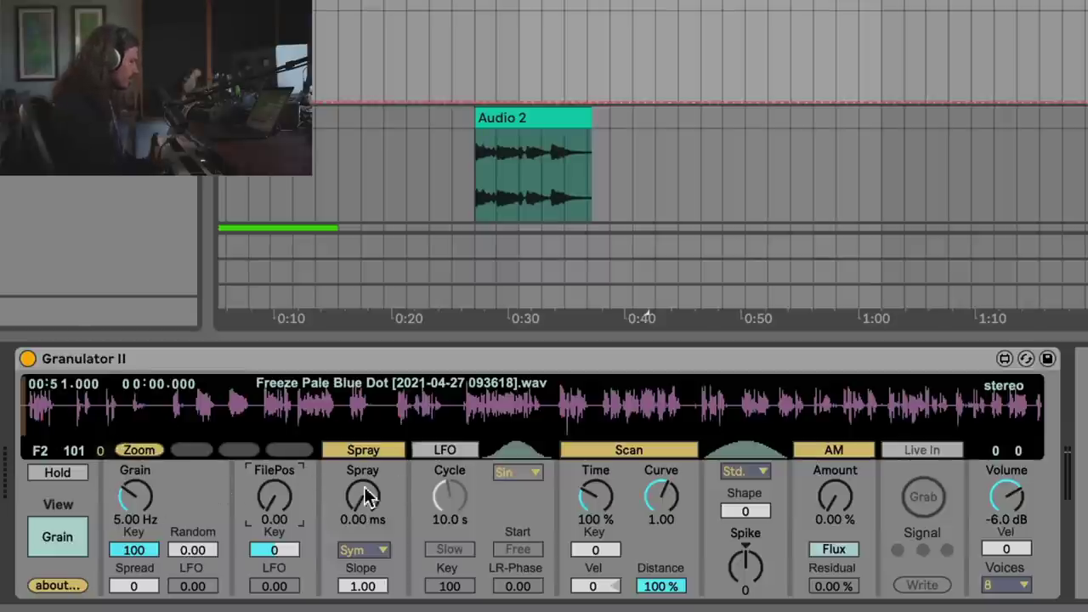
Set Grain to 16.2 Hz, Spray to 31.8 ms, FilePos to 23.62 and scan Time to 117 % on the Pale Blue Dot Granulator
left_click(141, 517)
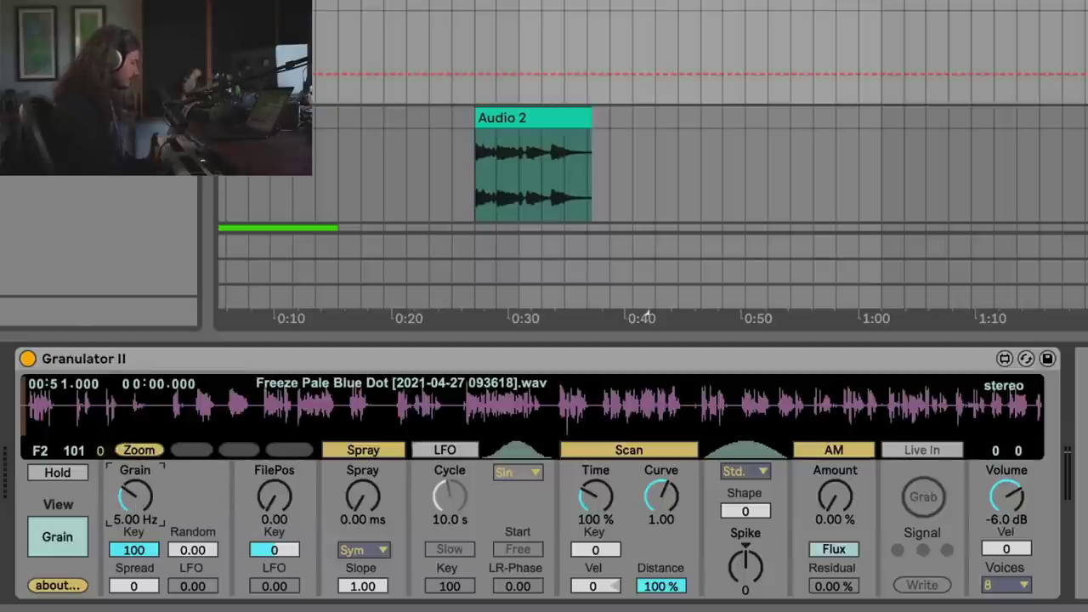
left_click_drag(134, 496, 134, 440)
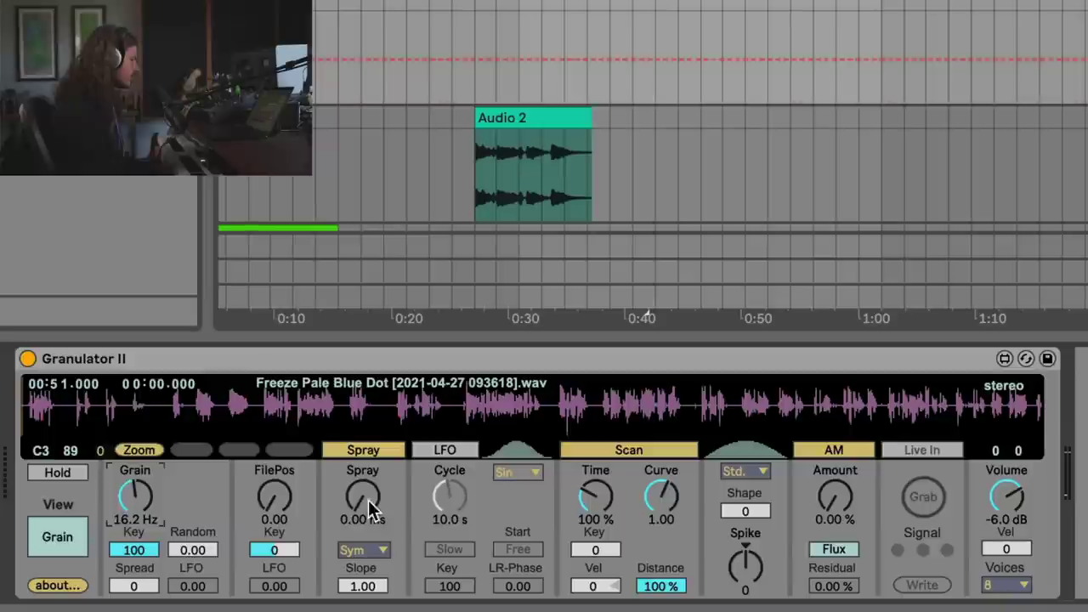
left_click_drag(368, 500, 368, 466)
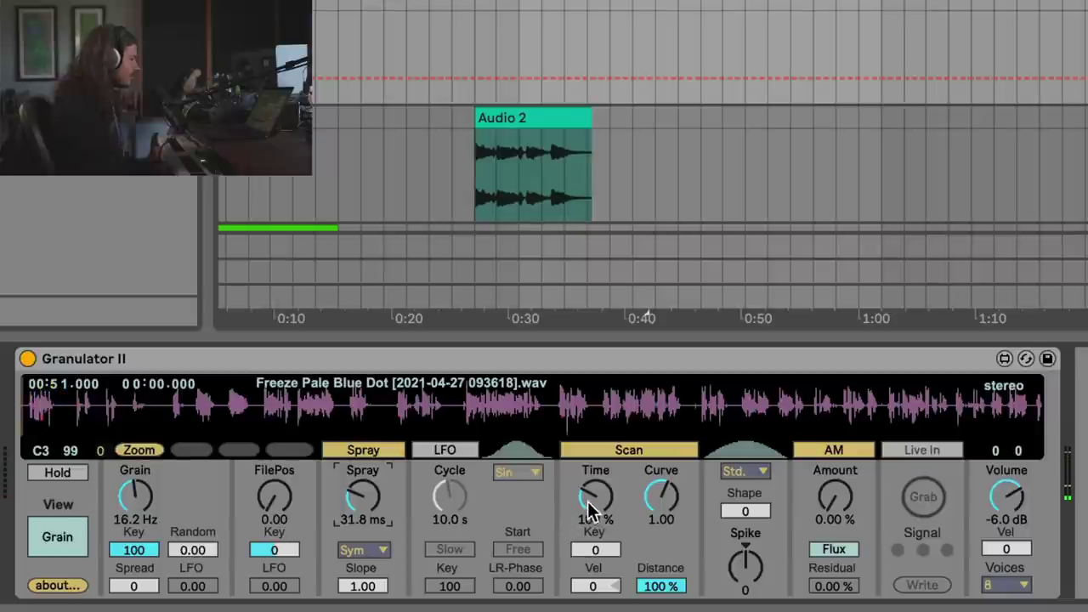
mouse_move(593, 511)
left_mouse_down()
mouse_move(595, 476)
mouse_move(592, 510)
left_mouse_up()
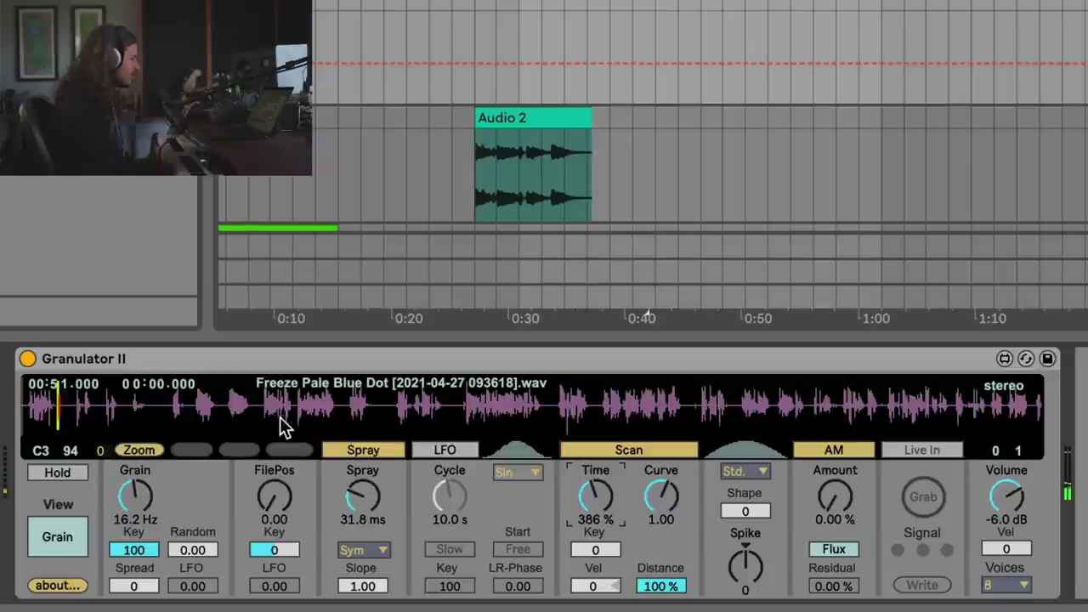
left_click_drag(297, 495, 297, 463)
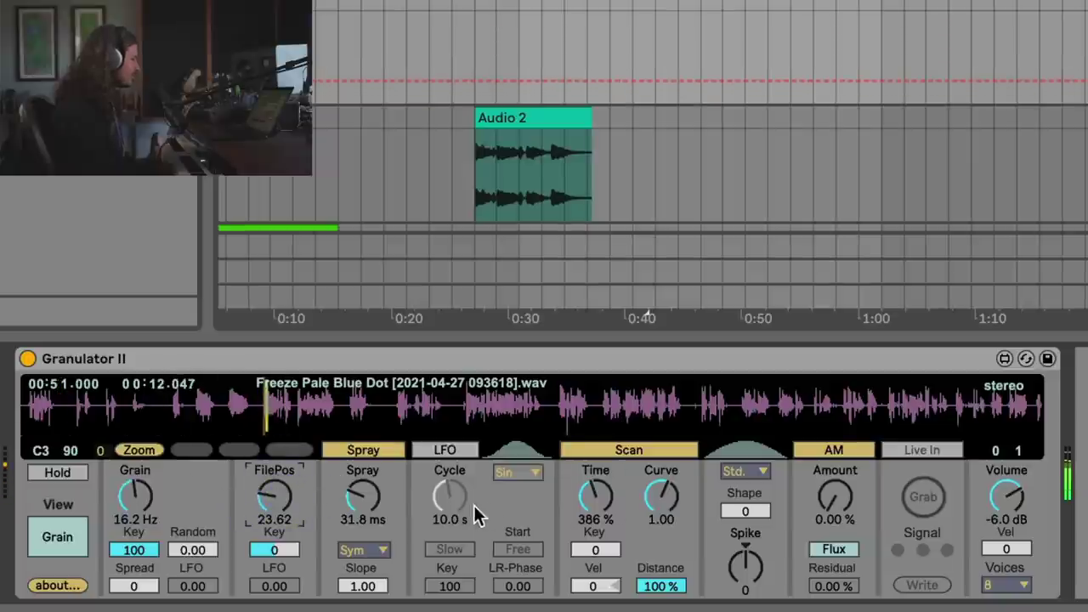
left_click_drag(612, 500, 612, 542)
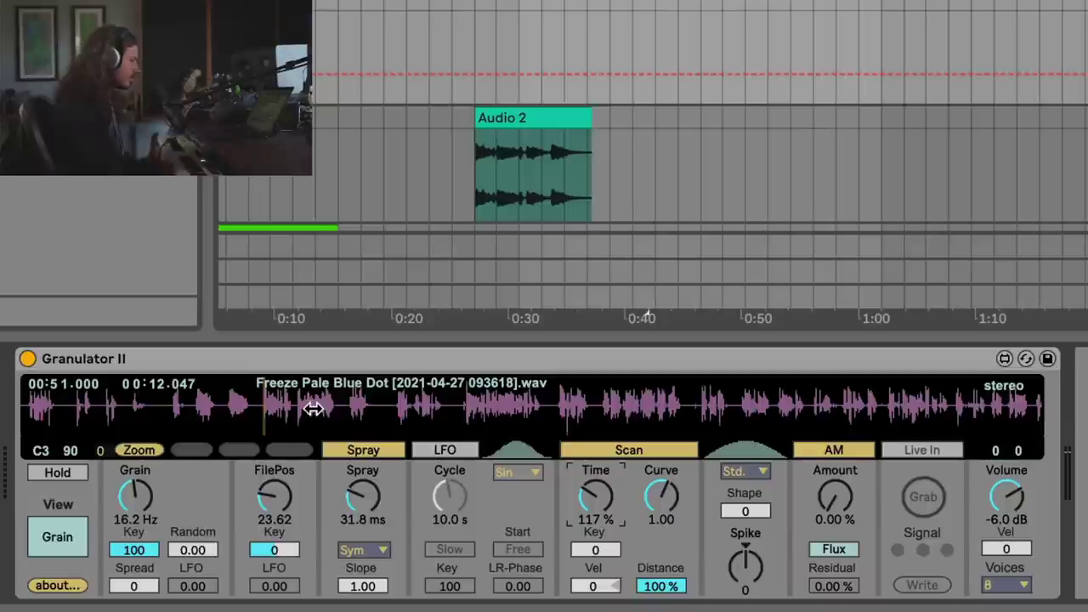
Set the grain Spread to 24 and readjust the Grain rate, trying 13.9 Hz and 7.46 Hz
left_click_drag(136, 476, 136, 489)
left_click_drag(134, 586, 159, 563)
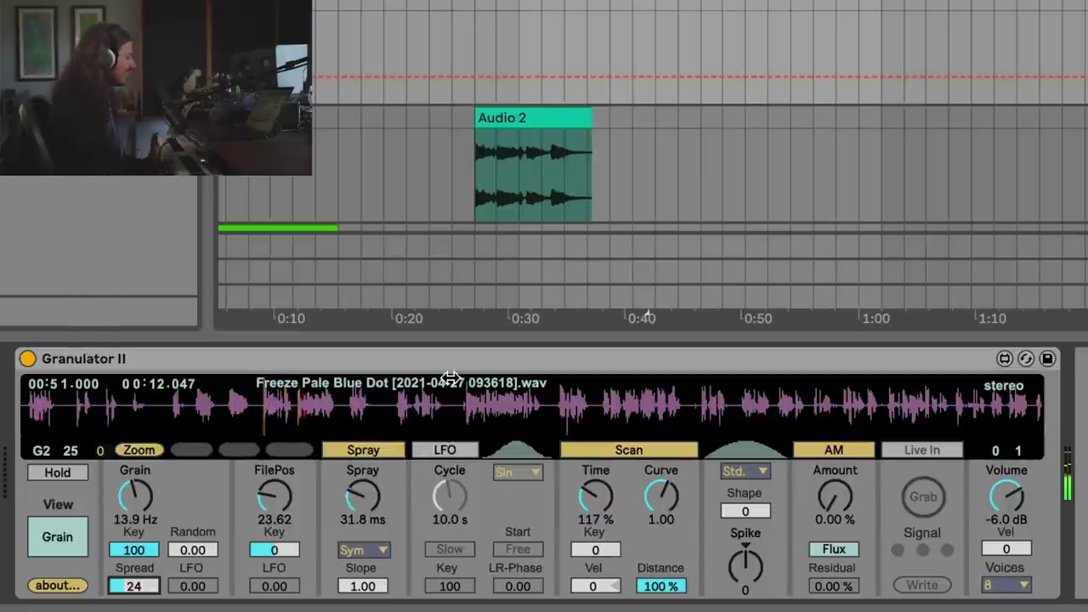
left_click_drag(136, 496, 136, 515)
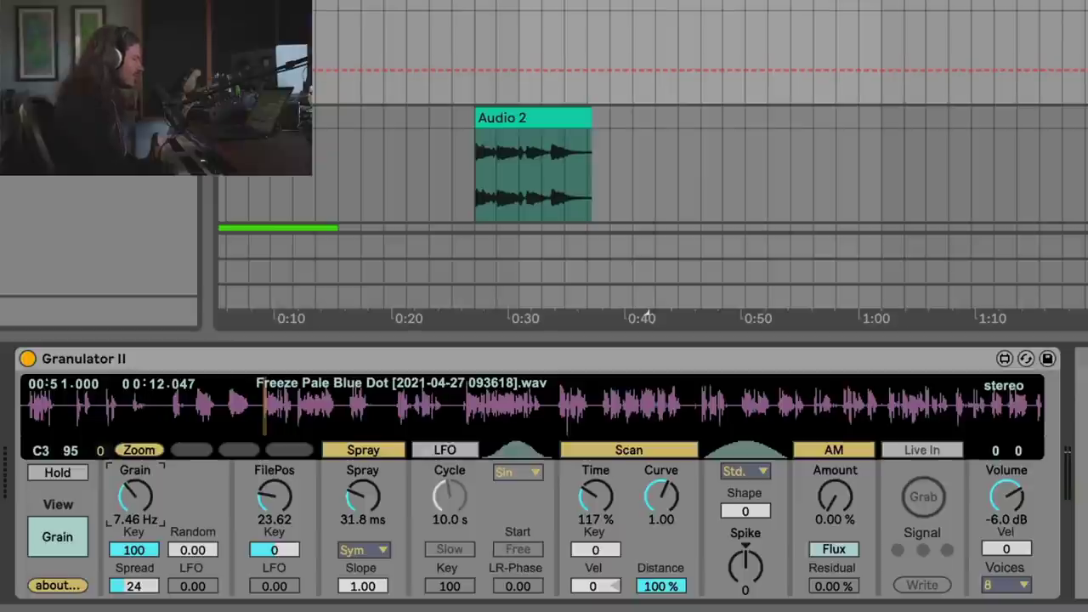
mouse_move(136, 519)
left_mouse_down()
mouse_move(136, 475)
mouse_move(136, 503)
left_mouse_up()
Show Granulator II's Filter view and set the pitch randomization (Rnd) to 55
left_click(58, 538)
left_click(73, 540)
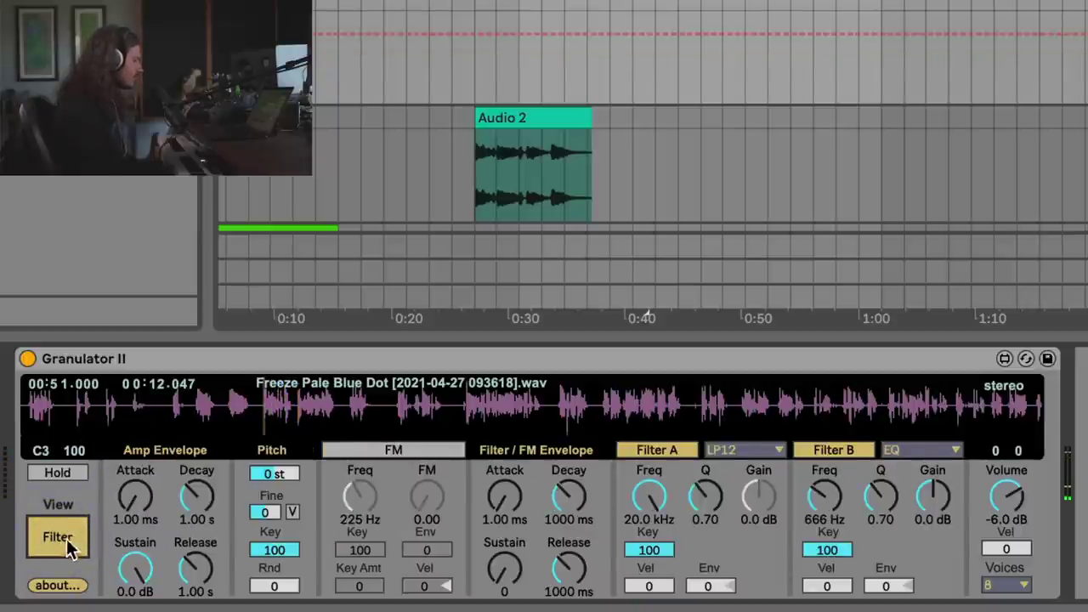
left_click(68, 544)
left_click(70, 539)
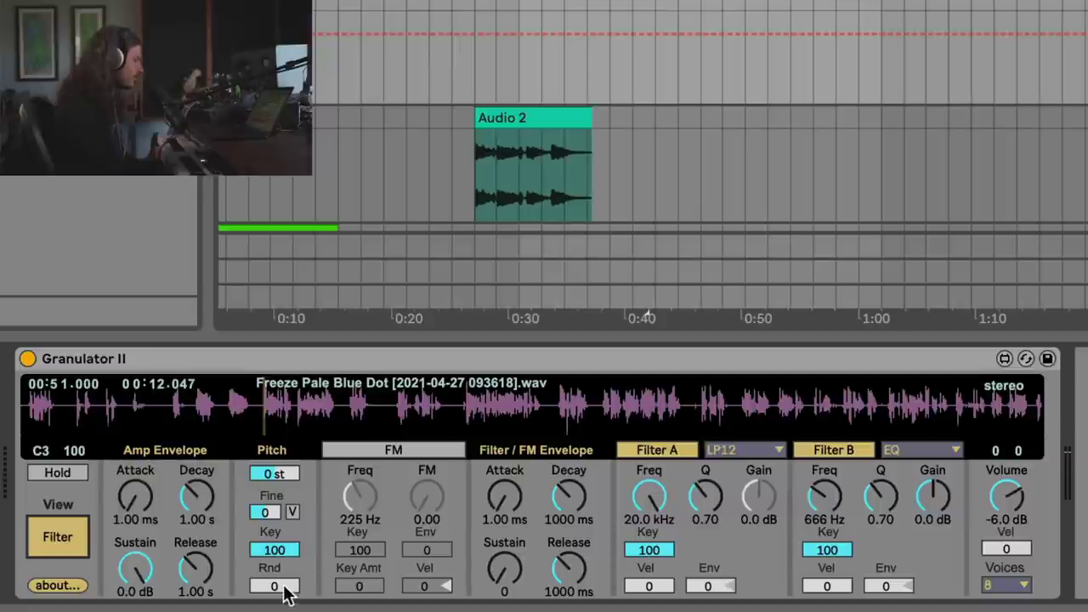
left_click_drag(274, 590, 273, 568)
Enable FM and set its amount to 45.55 and its frequency to 2.76 Hz
left_click(396, 455)
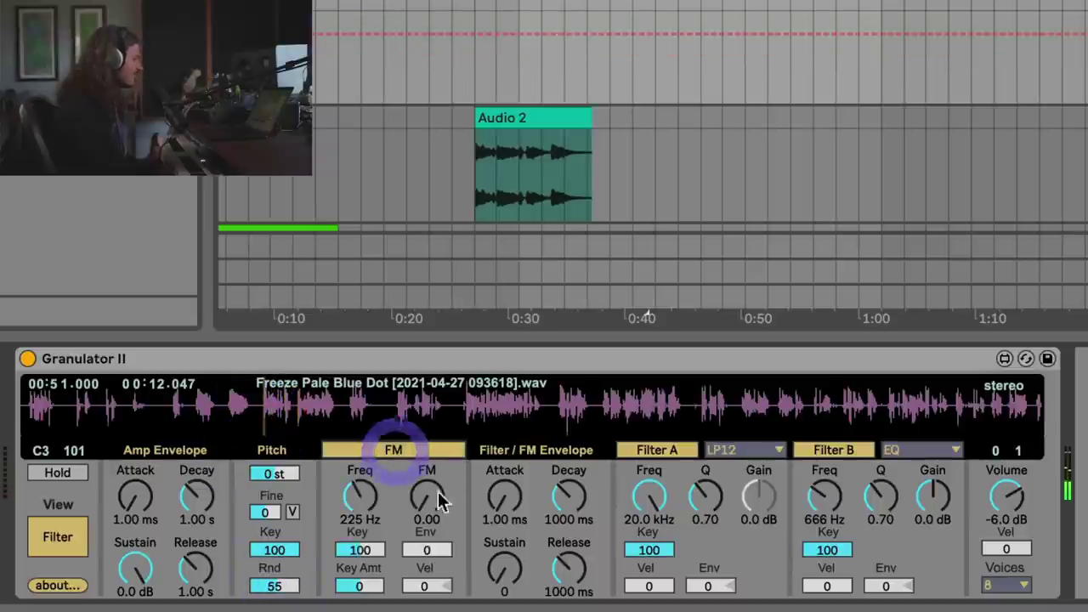
left_click_drag(426, 498, 427, 461)
mouse_move(360, 496)
left_mouse_down()
mouse_move(360, 527)
mouse_move(360, 493)
mouse_move(352, 514)
left_mouse_up()
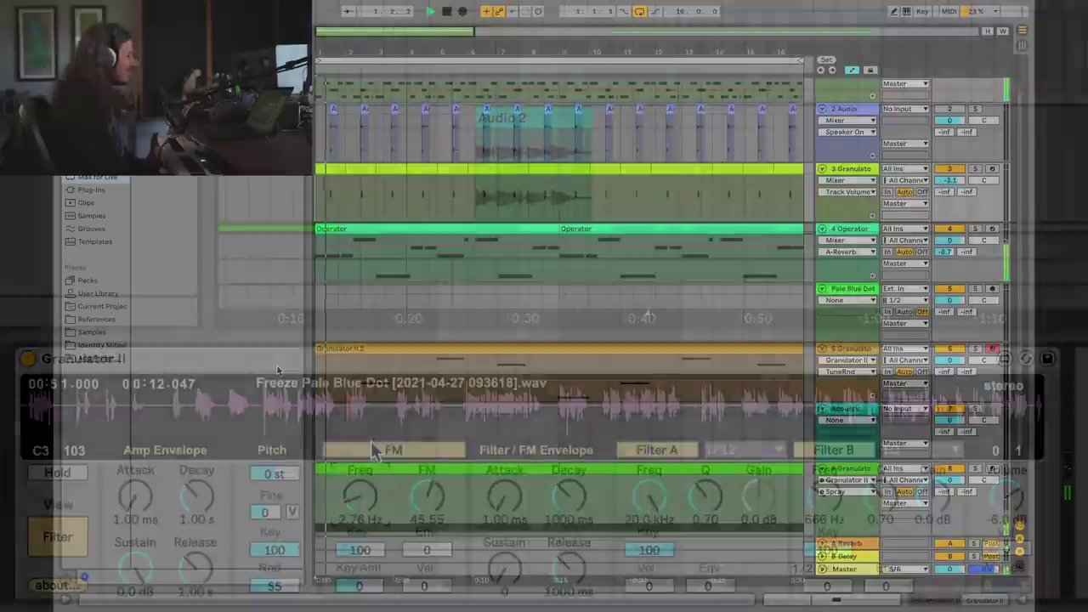